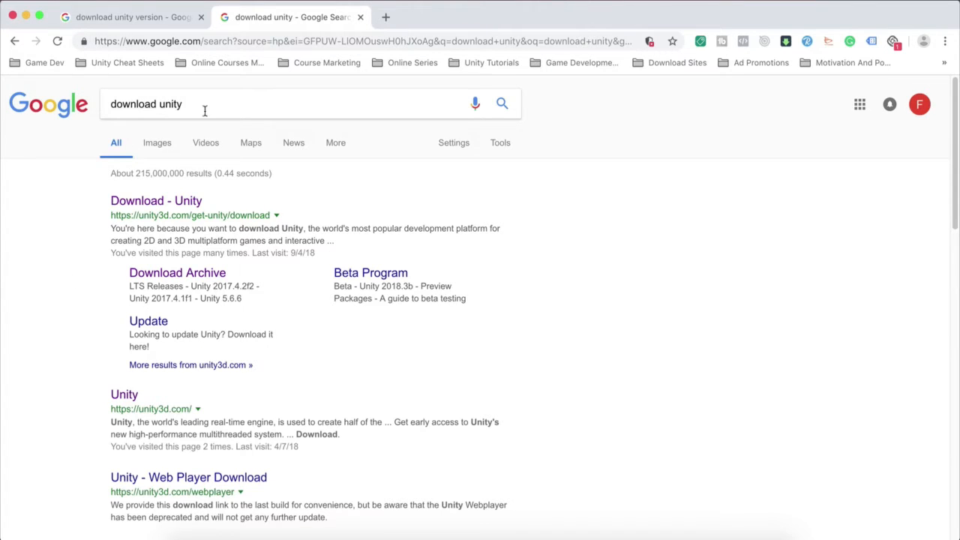
# Step: Open the official "Download - Unity" search result in a new tab and switch to that page
pyautogui.moveTo(205, 107); pyautogui.dragTo(82, 97)
pyautogui.click(28, 276)
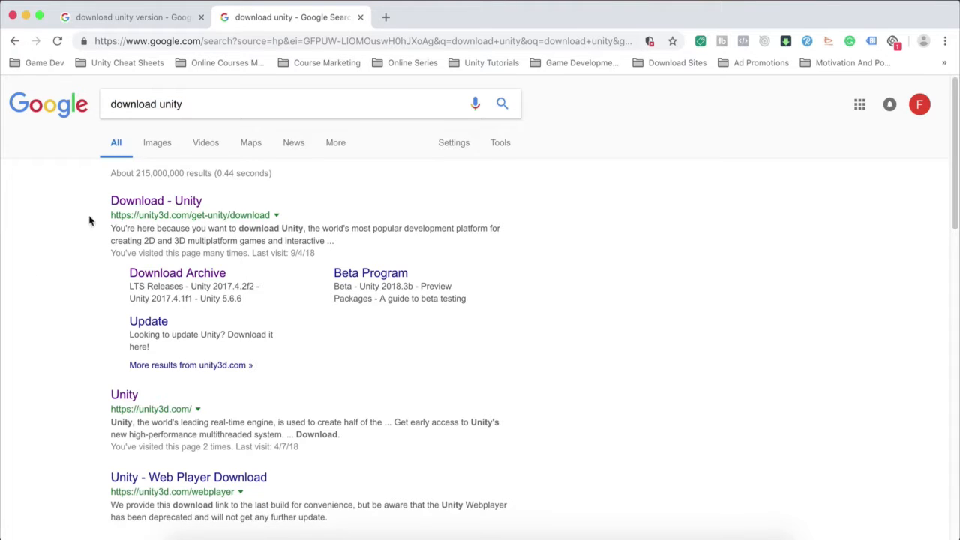
pyautogui.rightClick(144, 203)
pyautogui.click(177, 204)
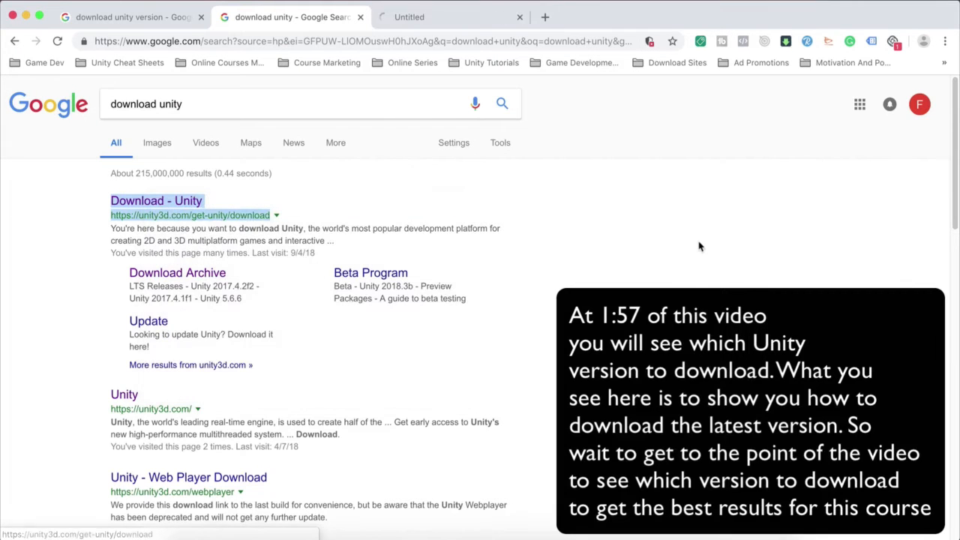
pyautogui.click(480, 21)
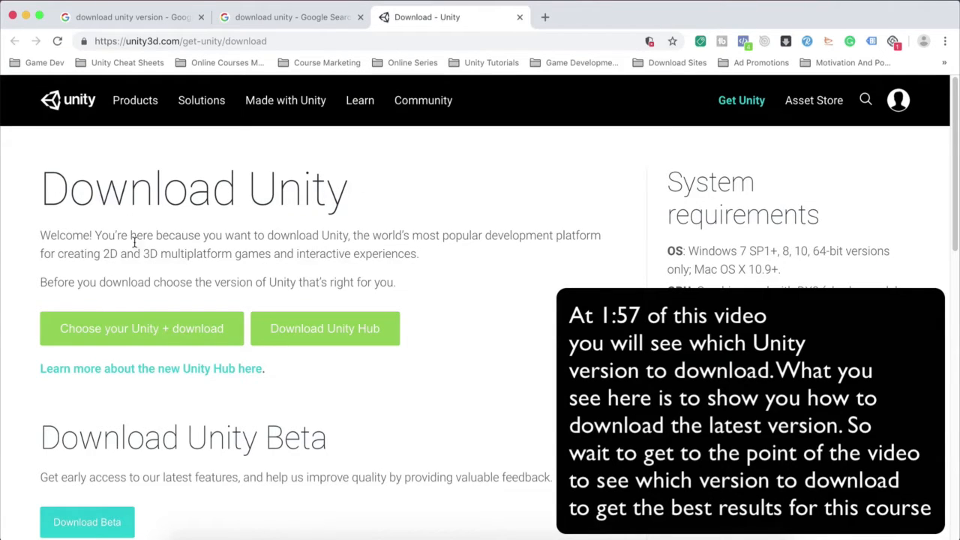
# Step: Choose the Unity version to download, picking the Personal plan for beginners, and proceed to its download page
pyautogui.click(103, 328)
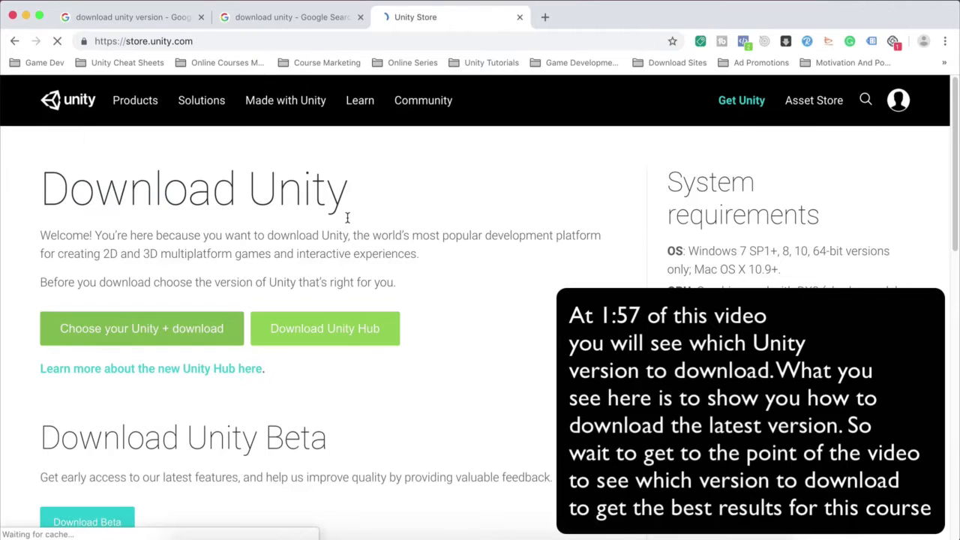
pyautogui.scroll(-2, 477, 216)
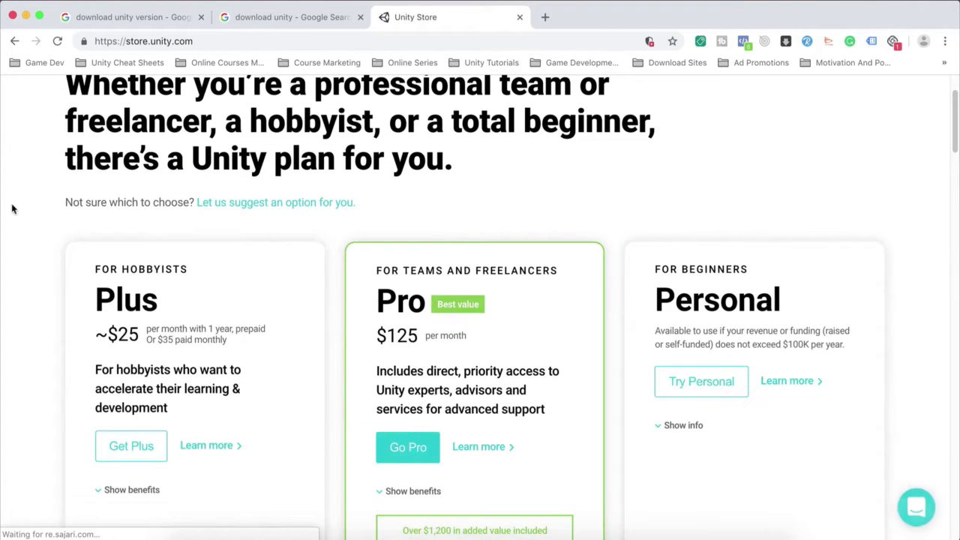
pyautogui.scroll(-1, 18, 210)
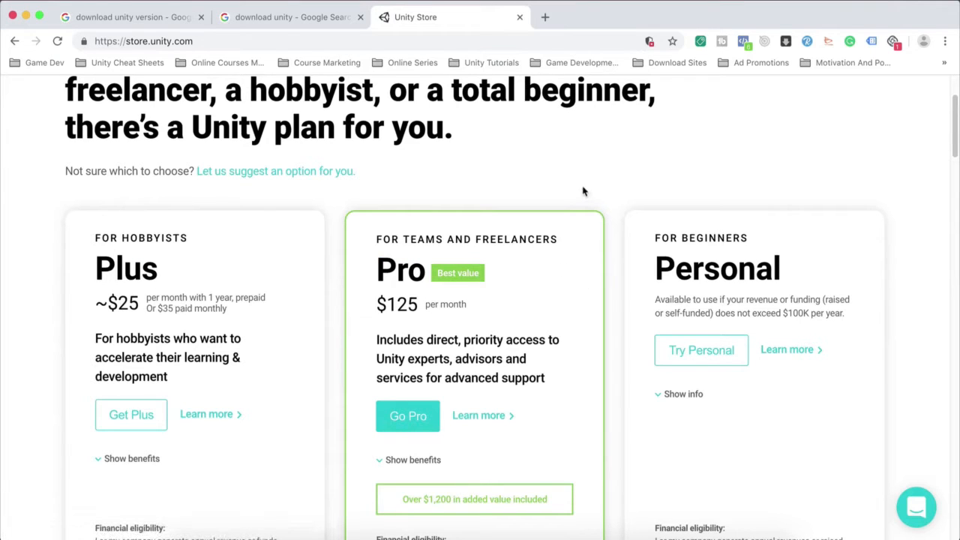
pyautogui.click(704, 268)
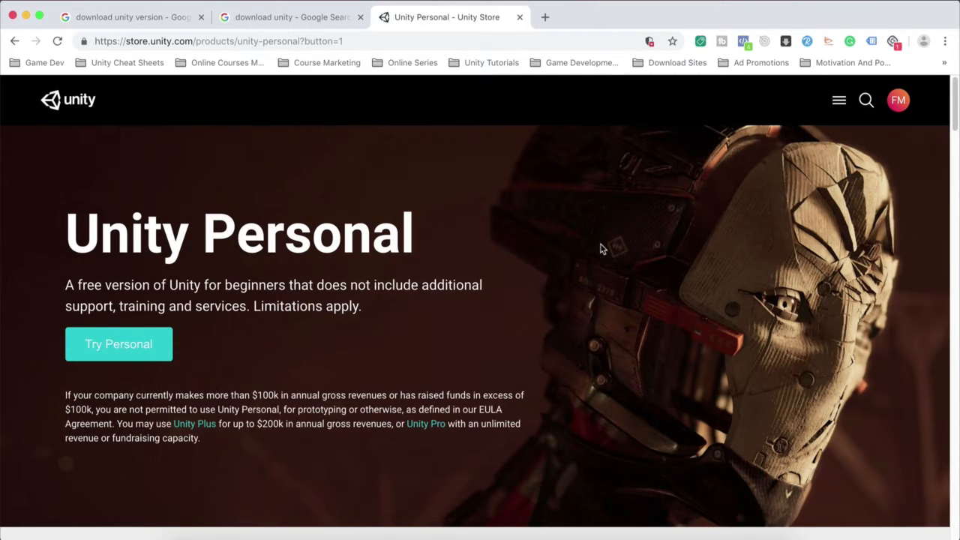
pyautogui.scroll(-1, 32, 210)
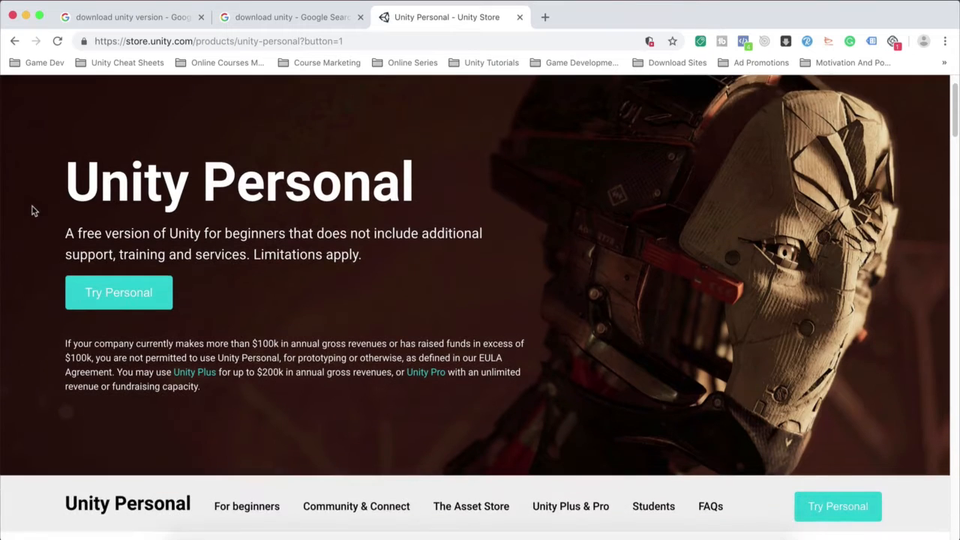
pyautogui.click(112, 293)
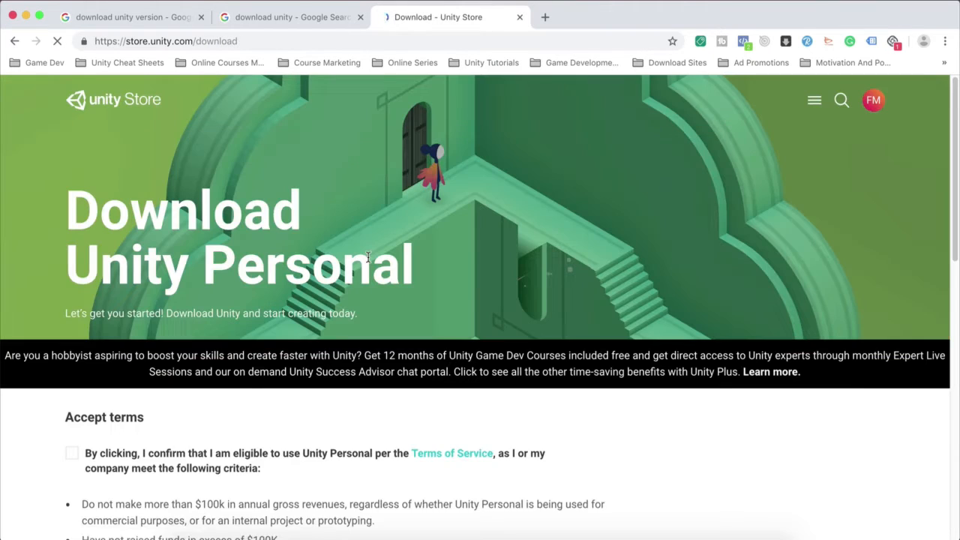
# Step: Accept the Unity Personal eligibility terms on the download page
pyautogui.scroll(-2, 38, 248)
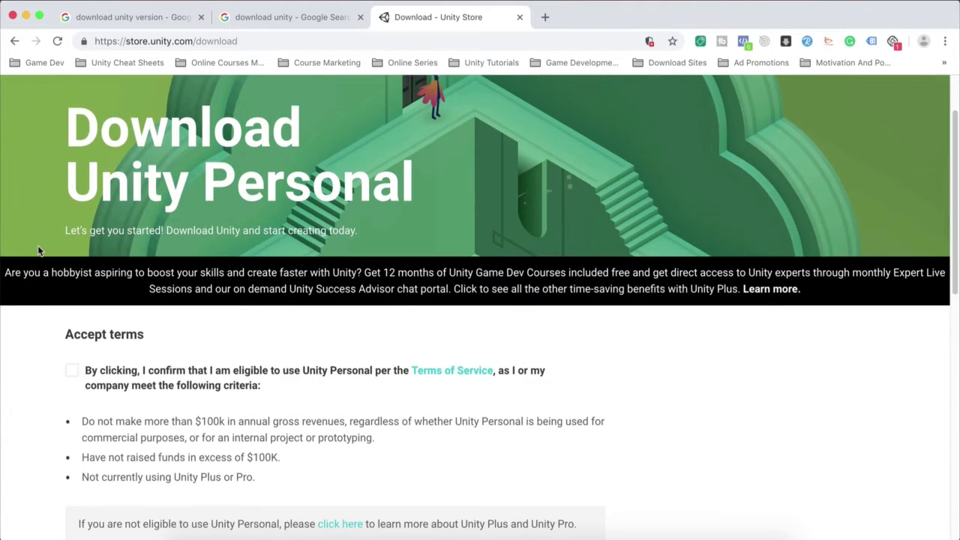
pyautogui.click(71, 370)
pyautogui.scroll(-2, 45, 348)
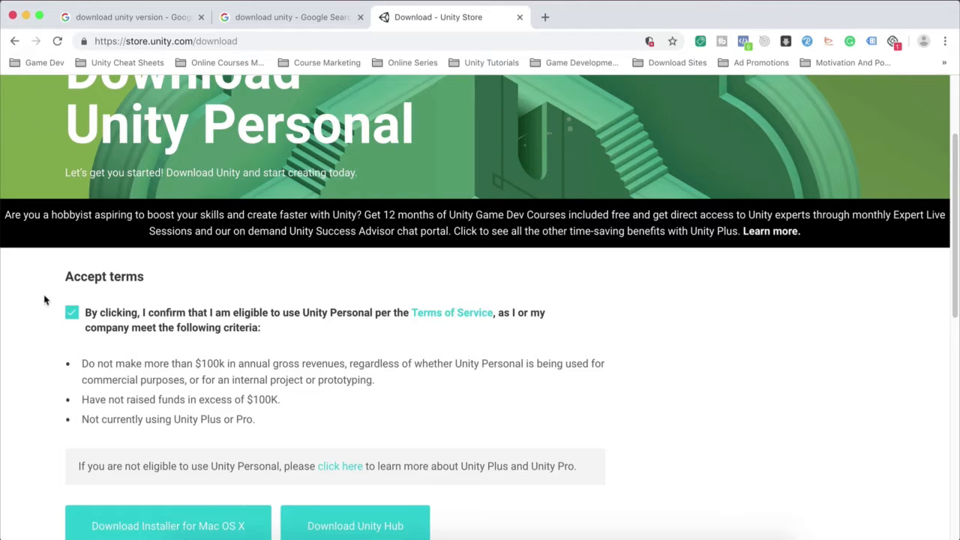
# Step: Download the Unity installer for Mac OS X and discard the downloaded file
pyautogui.scroll(-2, 45, 300)
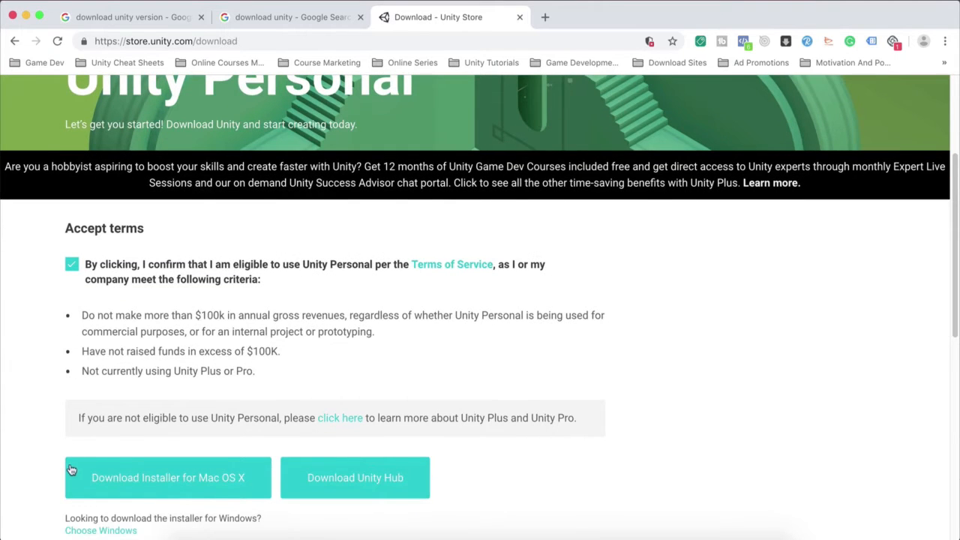
pyautogui.scroll(-2, 37, 371)
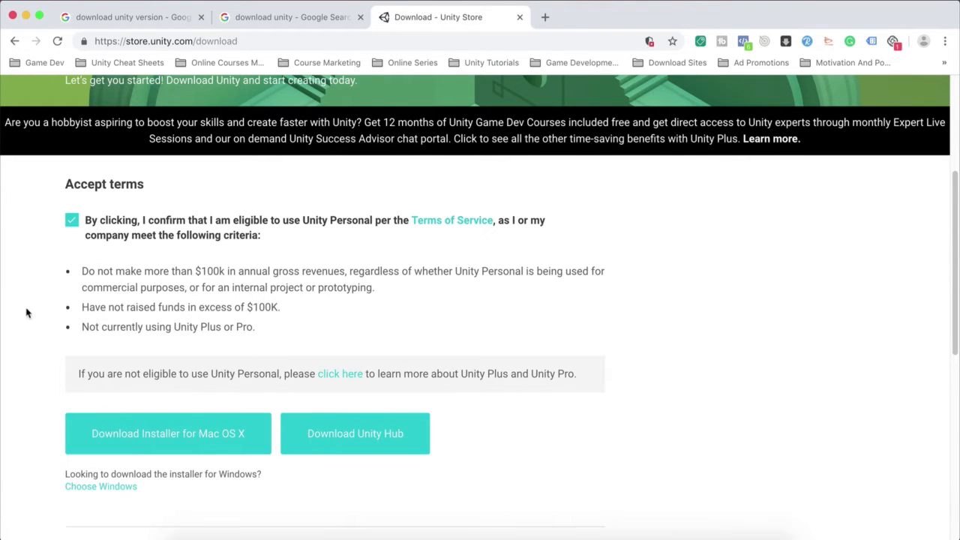
pyautogui.click(171, 443)
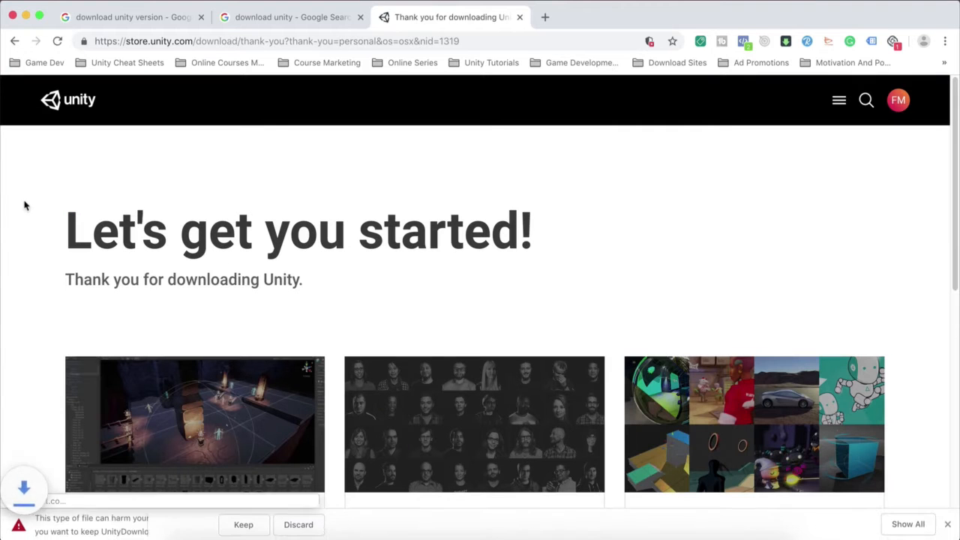
pyautogui.click(298, 524)
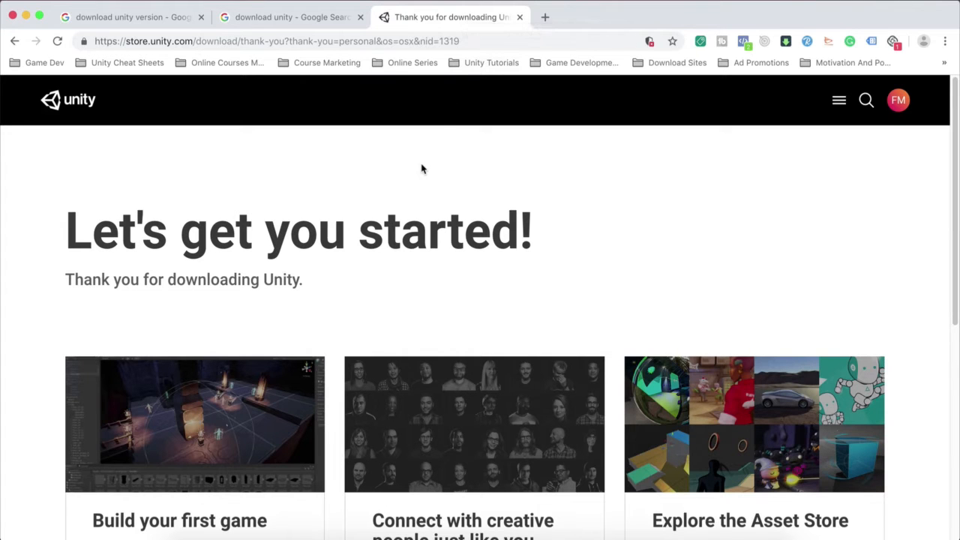
# Step: Return to the "download unity version" search results and open the Unity Download Archive page in a new tab
pyautogui.click(143, 21)
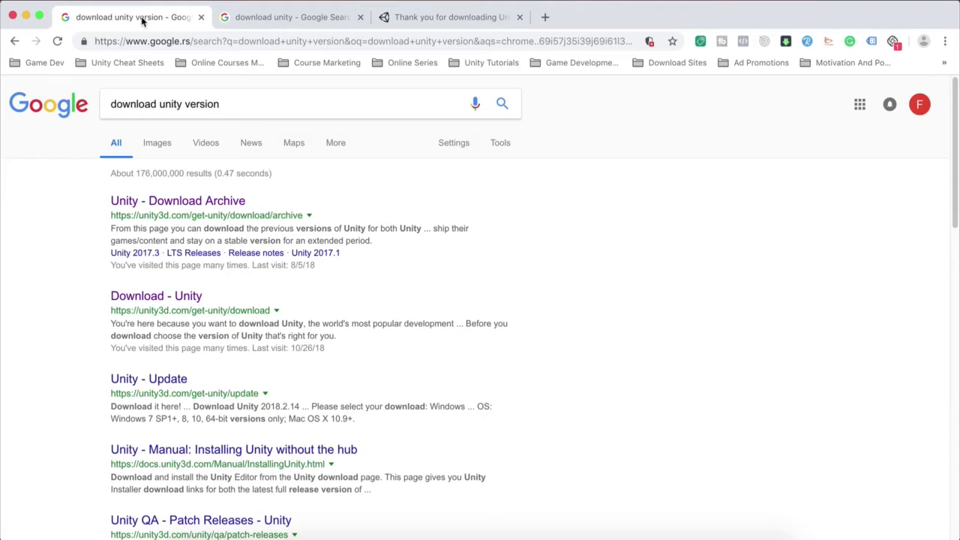
pyautogui.click(227, 105)
pyautogui.moveTo(218, 105); pyautogui.dragTo(112, 105)
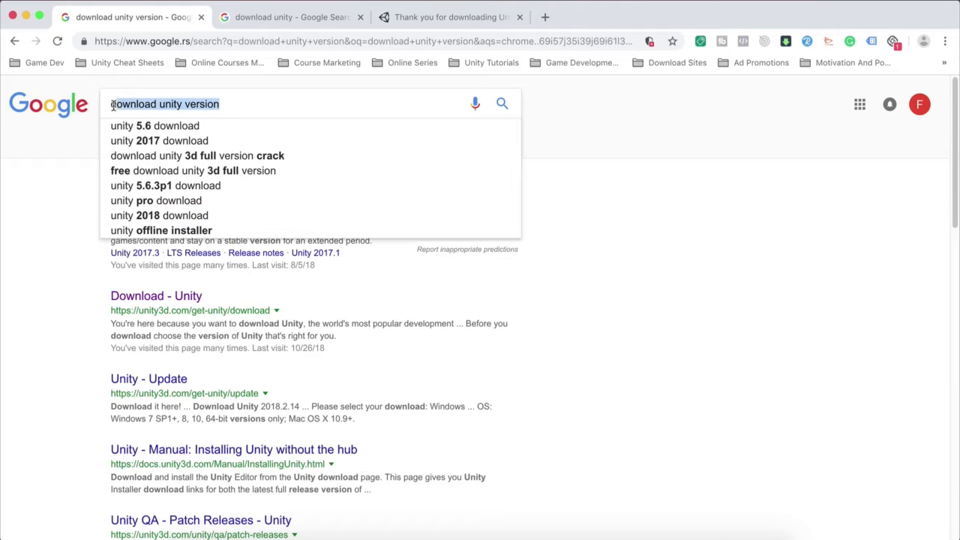
pyautogui.click(39, 239)
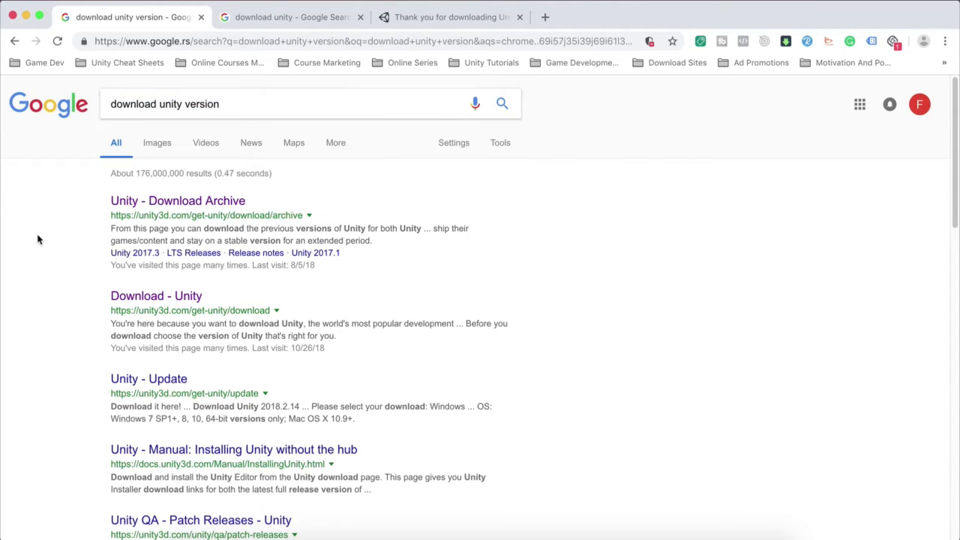
pyautogui.rightClick(187, 207)
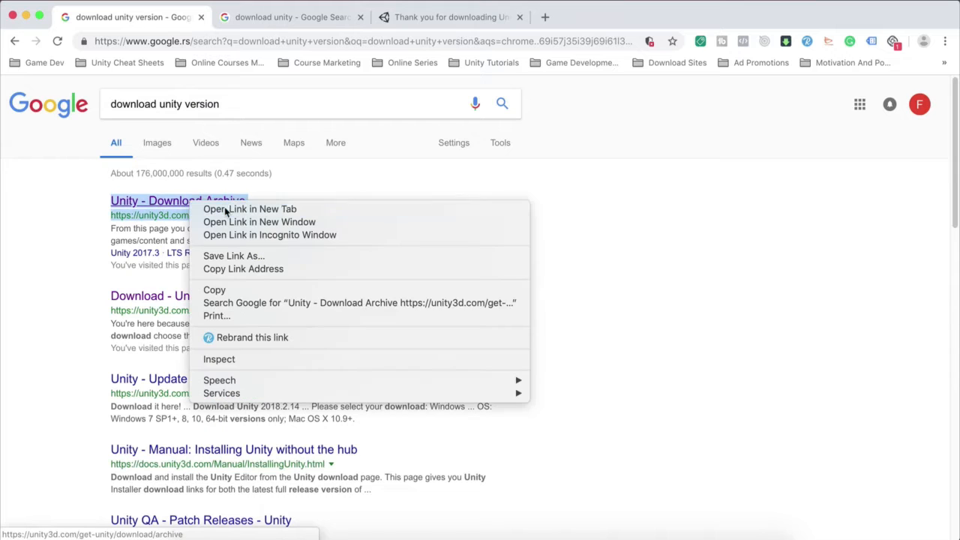
pyautogui.click(228, 208)
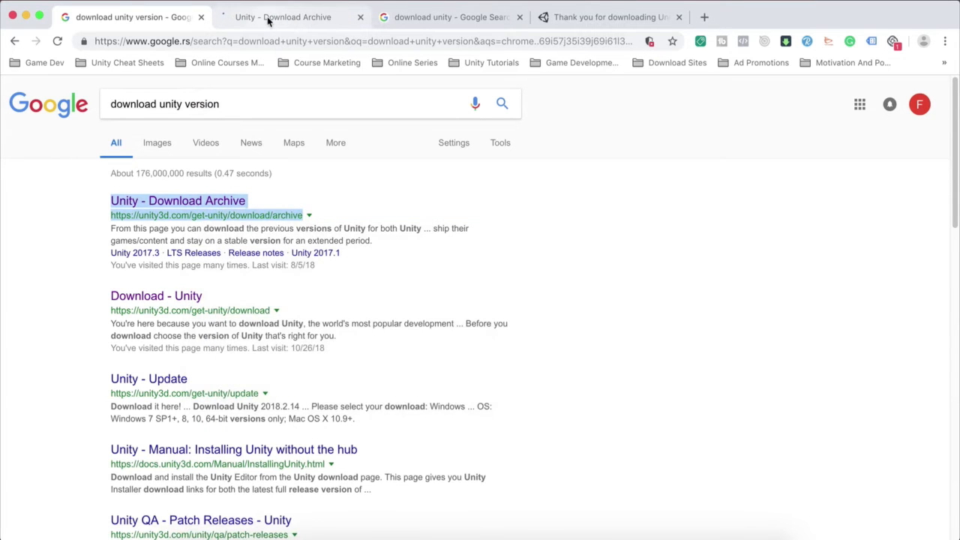
pyautogui.click(285, 16)
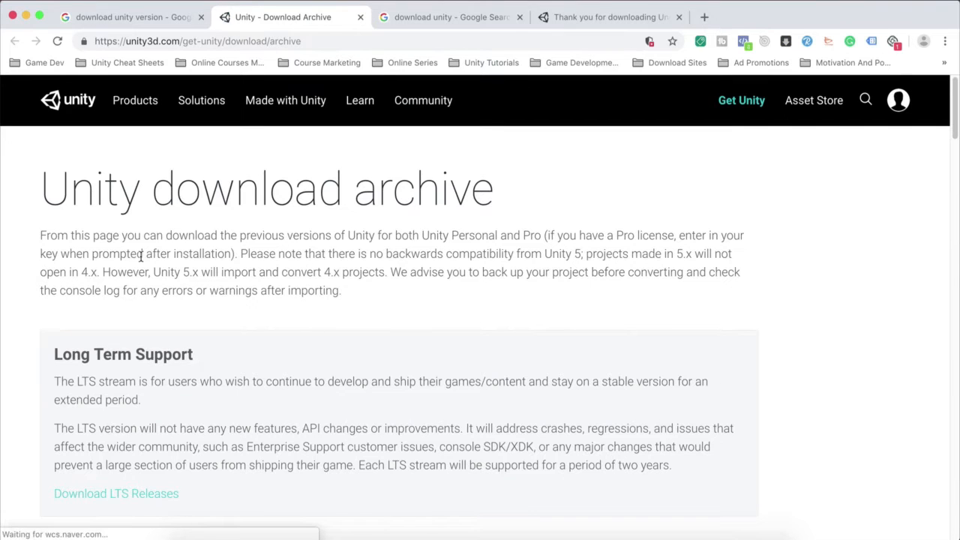
# Step: Examine the Unity 2018.x releases and their download options in the archive, and return to the version search results
pyautogui.scroll(-8, 220, 270)
pyautogui.scroll(1, 141, 261)
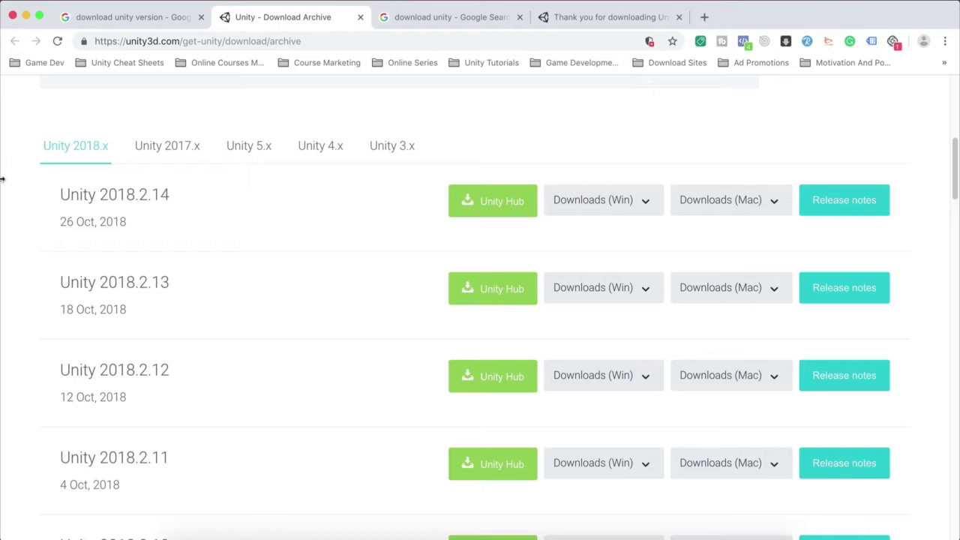
pyautogui.scroll(-2, 3, 218)
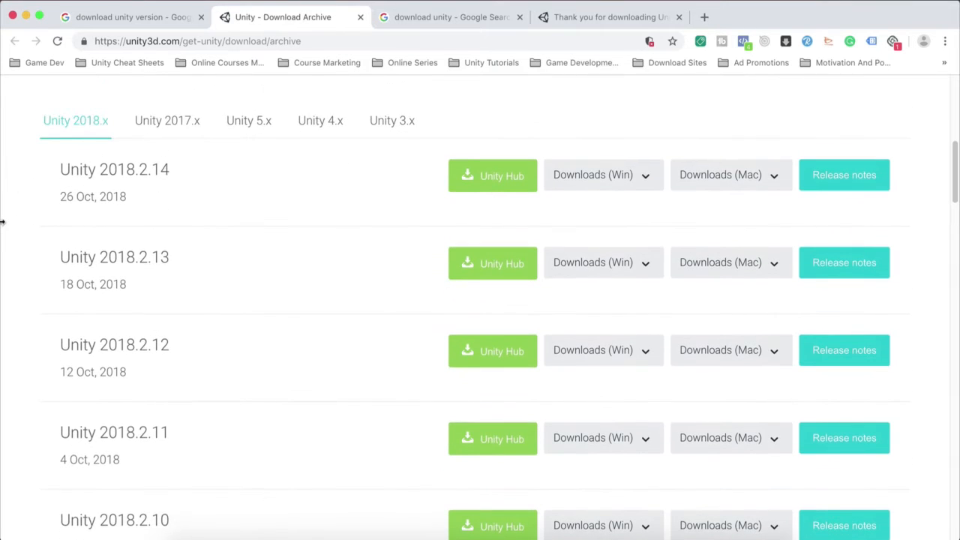
pyautogui.scroll(1, 3, 222)
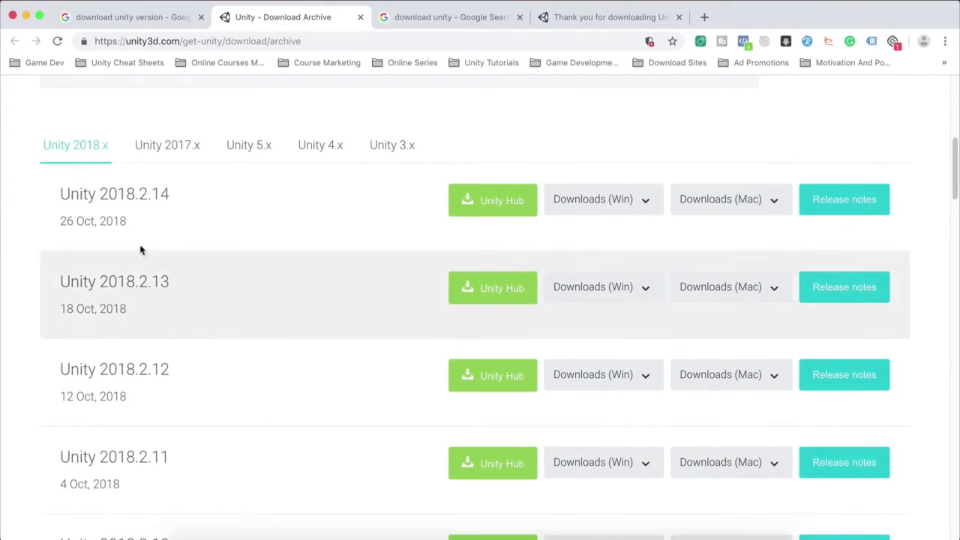
pyautogui.scroll(5, 26, 265)
pyautogui.click(135, 16)
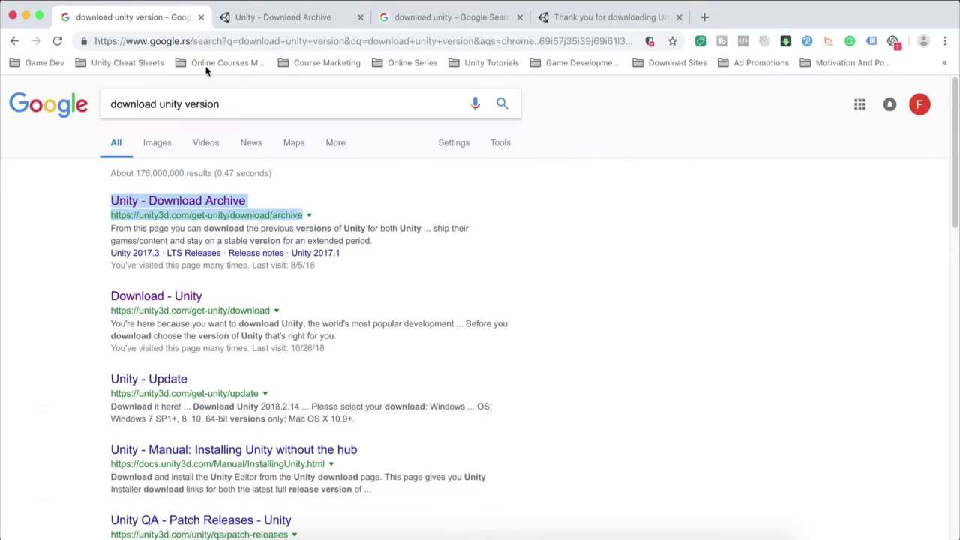
pyautogui.click(57, 278)
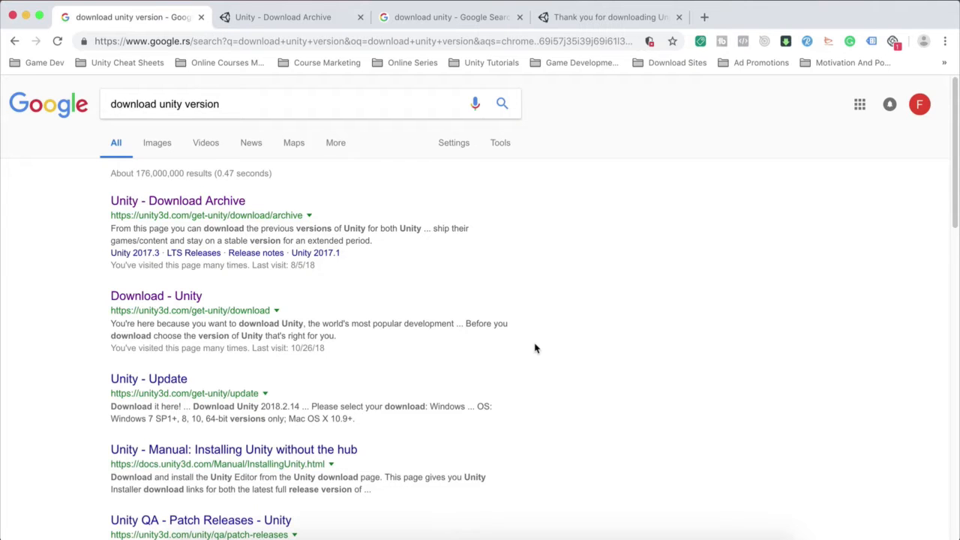
# Step: Switch to the Unity Download Assistant, continue past the introduction and agree to the software license terms
pyautogui.click(519, 531)
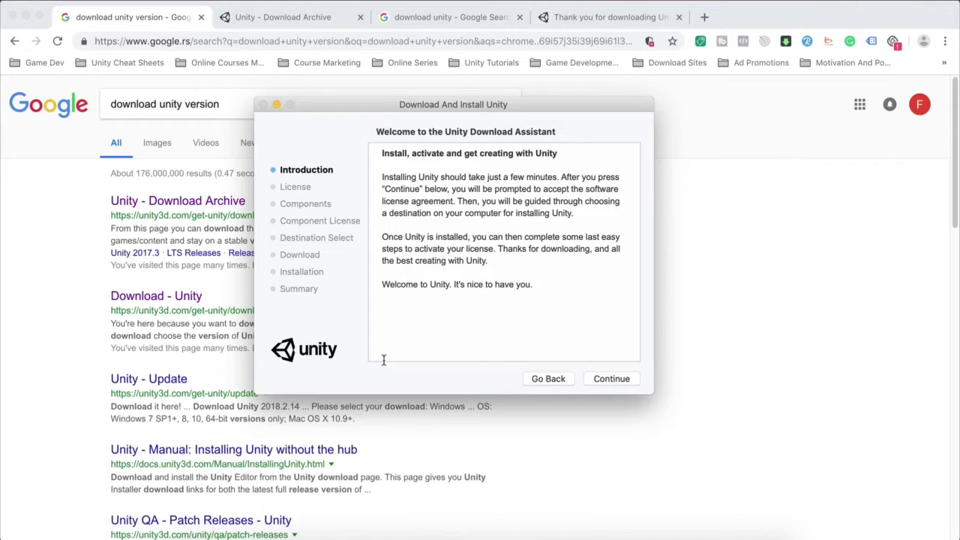
pyautogui.click(612, 379)
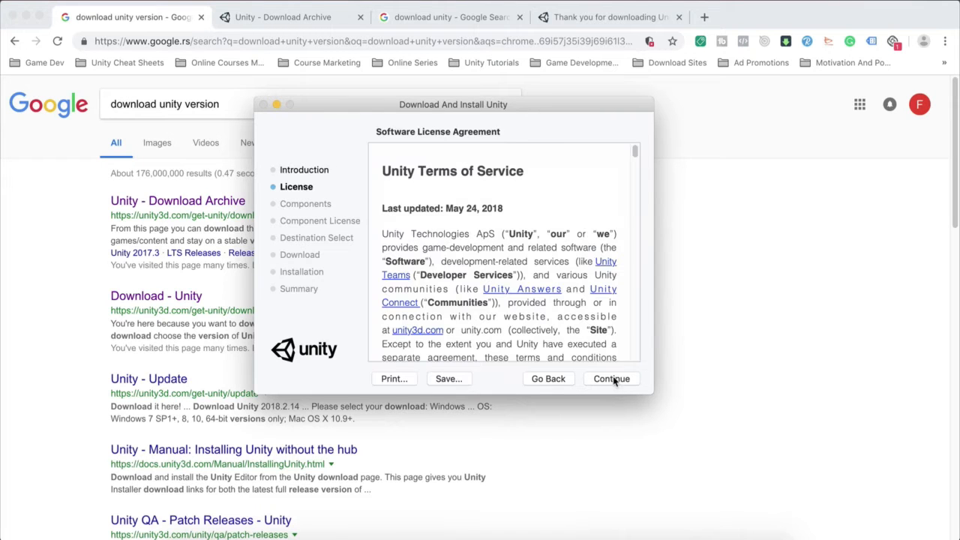
pyautogui.click(612, 379)
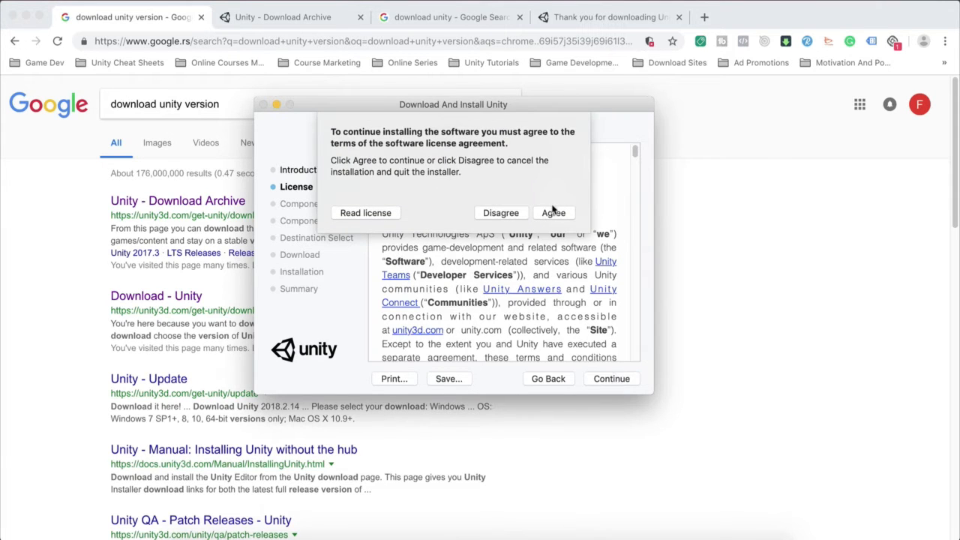
pyautogui.click(552, 213)
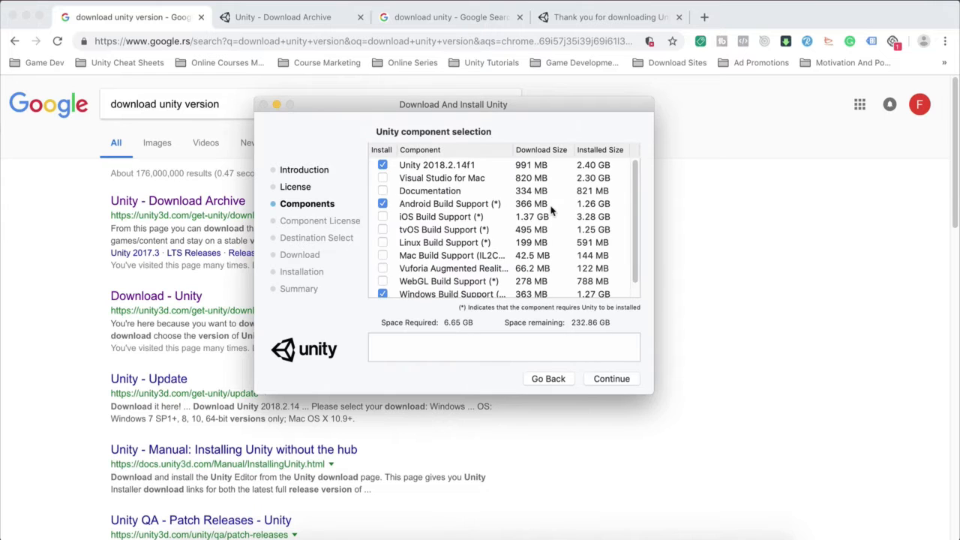
# Step: Examine the descriptions of the Unity editor, Visual Studio for Mac, Documentation, Android and iOS Build Support components
pyautogui.scroll(-3, 426, 181)
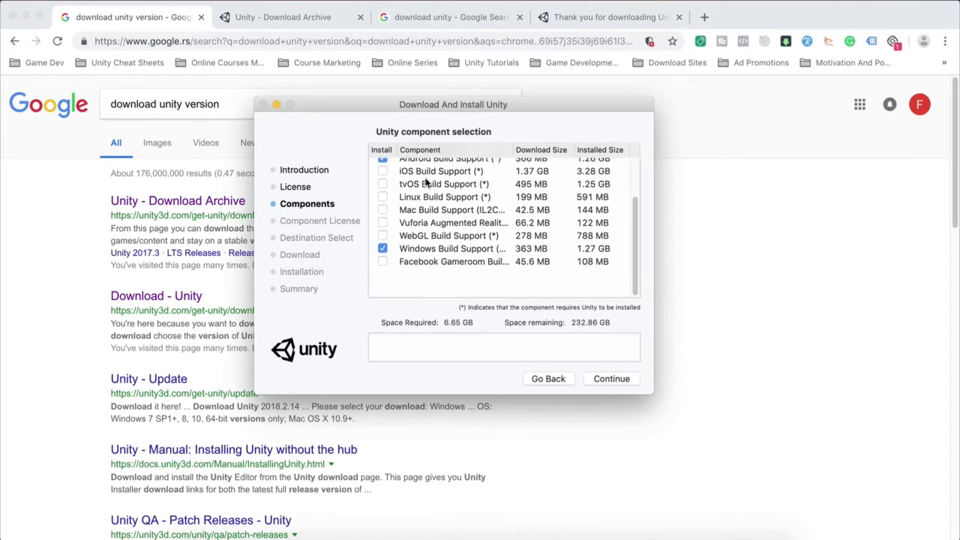
pyautogui.scroll(3, 426, 181)
pyautogui.click(399, 166)
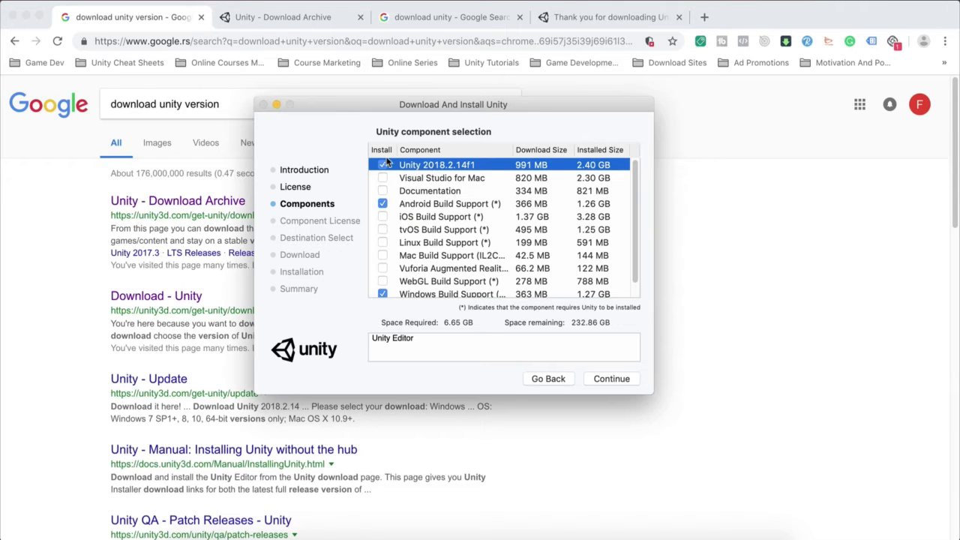
pyautogui.click(383, 178)
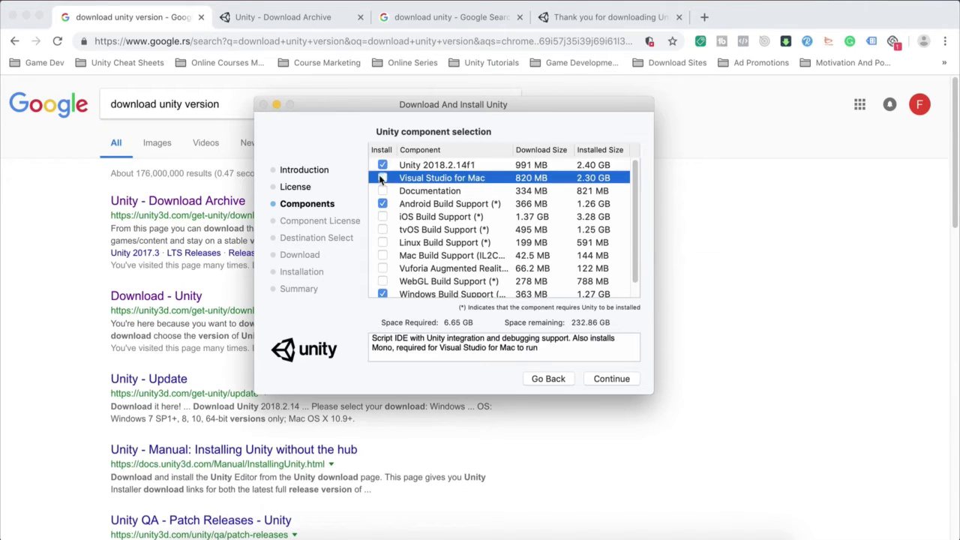
pyautogui.click(384, 178)
pyautogui.click(405, 193)
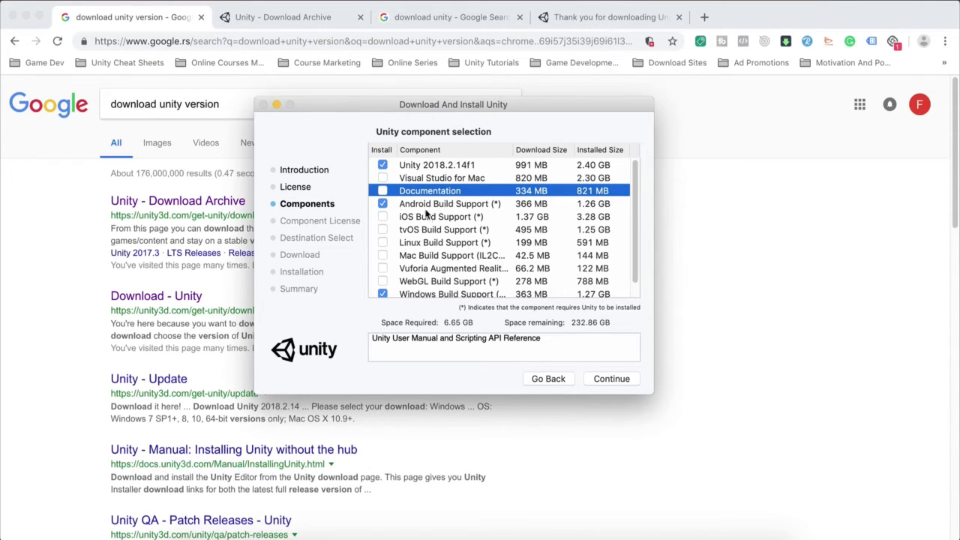
pyautogui.click(425, 205)
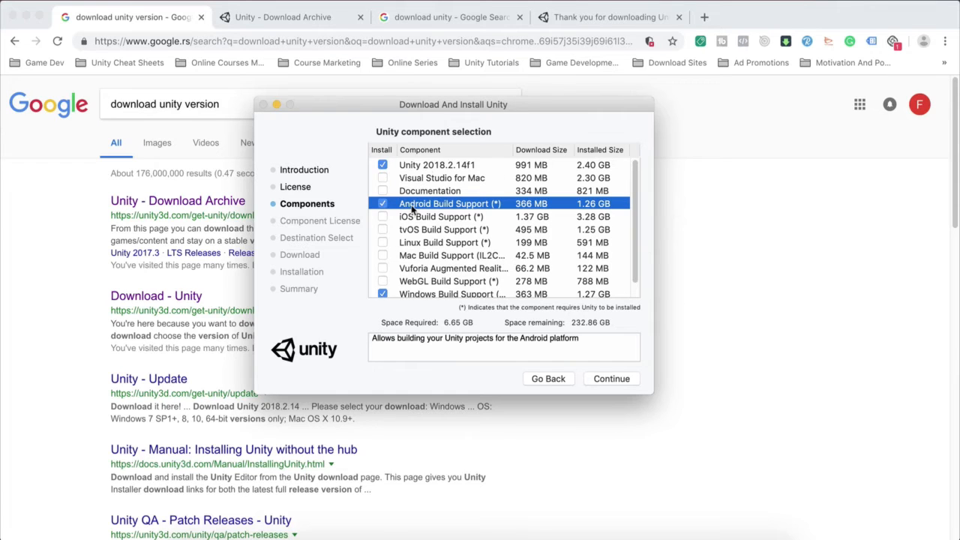
pyautogui.click(382, 217)
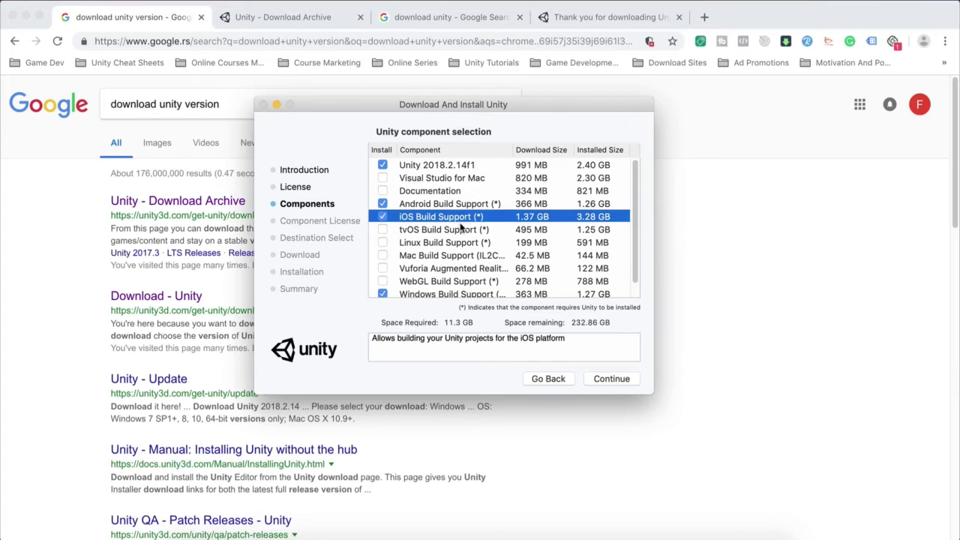
pyautogui.click(383, 217)
# Step: Review the tvOS, Linux and Mac Build Support components and the rest of the component list
pyautogui.scroll(-1, 397, 248)
pyautogui.click(418, 216)
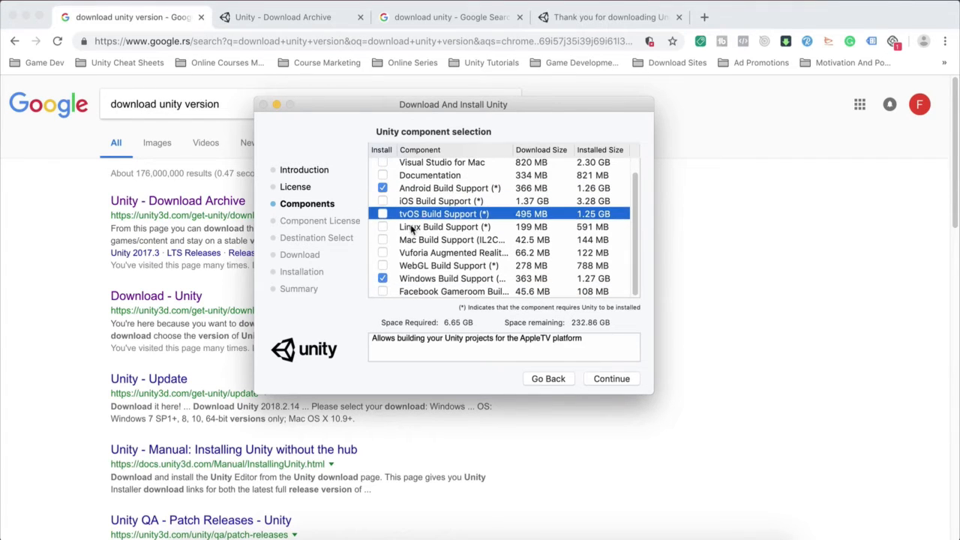
pyautogui.click(413, 229)
pyautogui.click(408, 240)
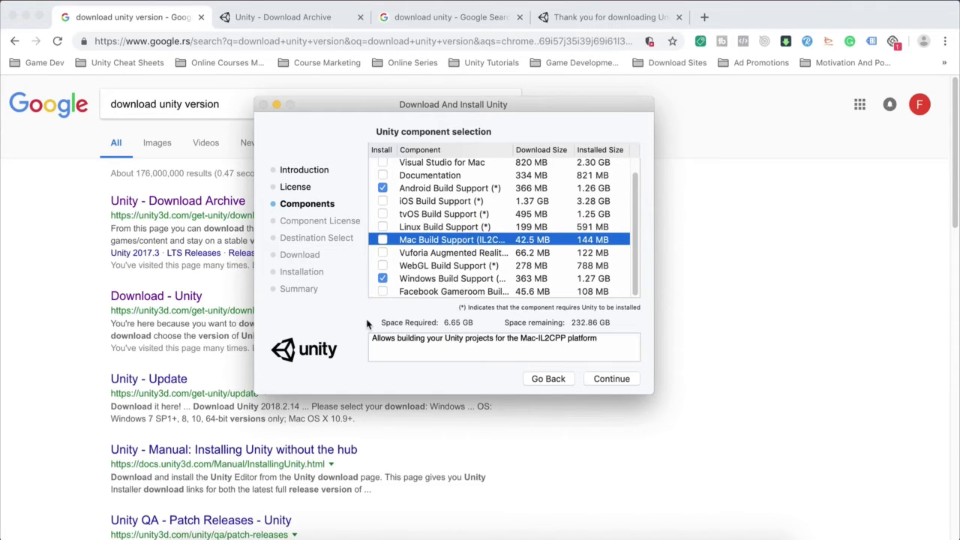
pyautogui.scroll(1, 461, 211)
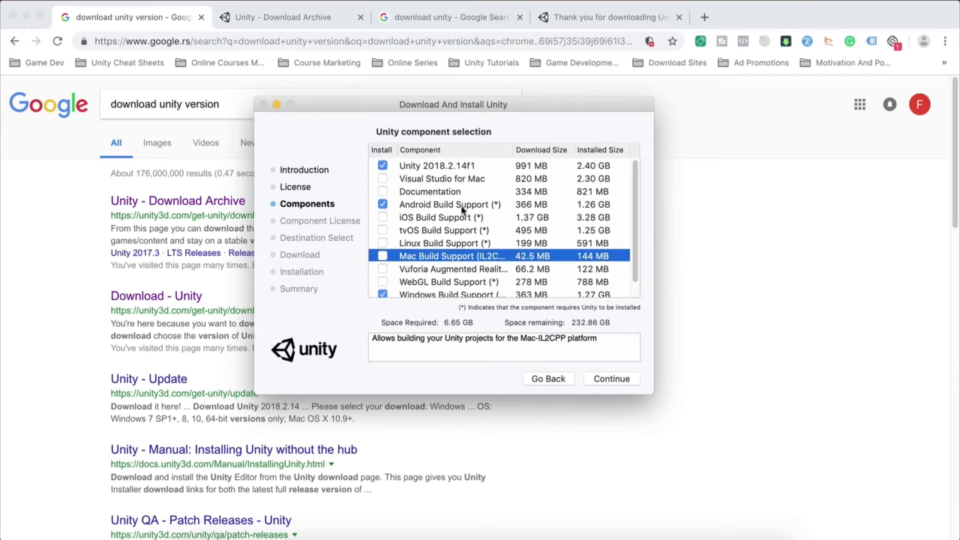
pyautogui.scroll(-1, 454, 210)
pyautogui.scroll(1, 428, 210)
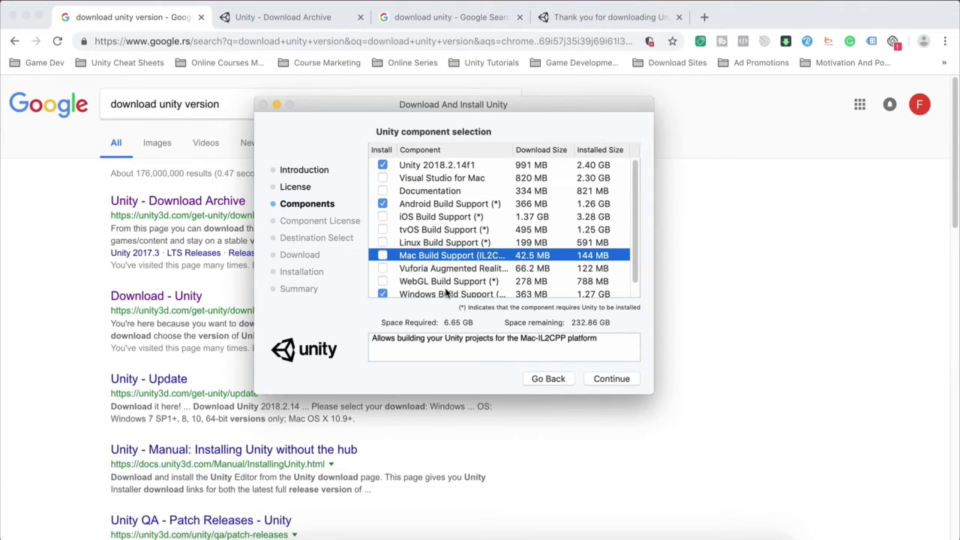
# Step: Accept the component selection and enter the account password to authorize the Unity Download Assistant's changes
pyautogui.click(618, 380)
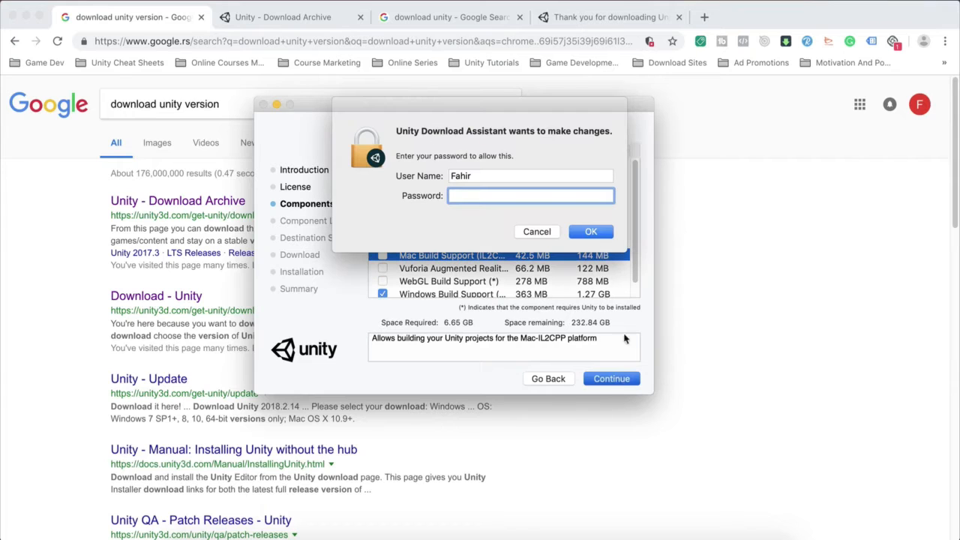
pyautogui.write('*******')
pyautogui.press('Return')
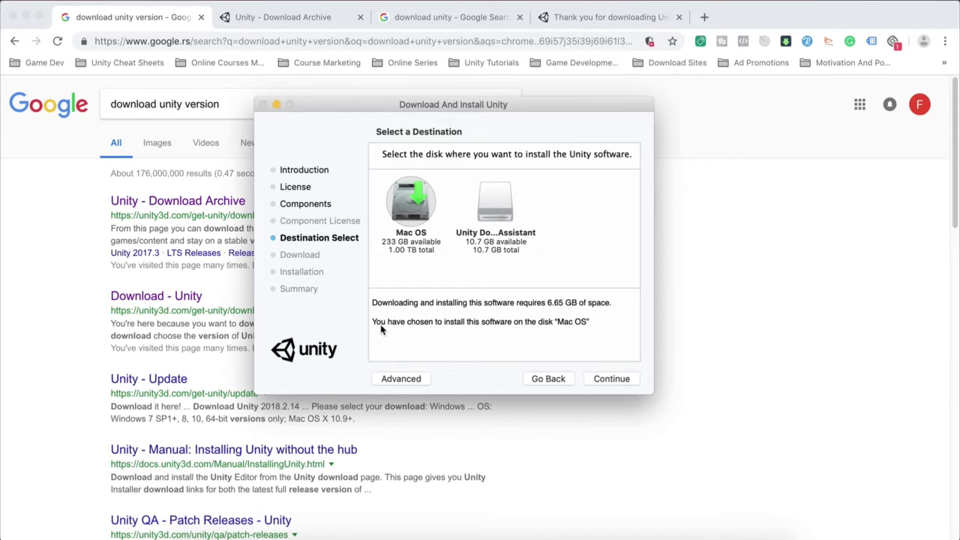
# Step: Go back from the destination selection and quit the Unity Download Assistant
pyautogui.click(539, 380)
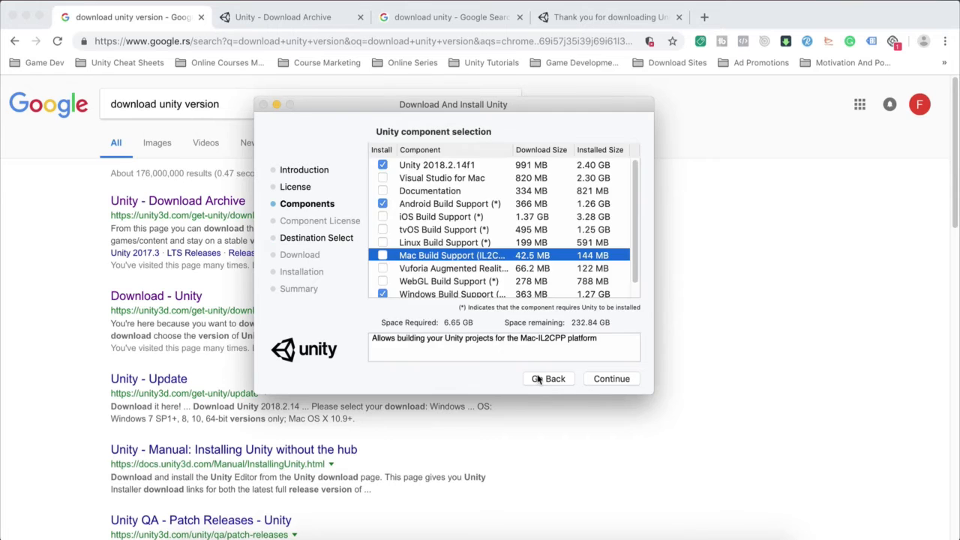
pyautogui.click(540, 380)
pyautogui.click(546, 379)
pyautogui.press('super+q')
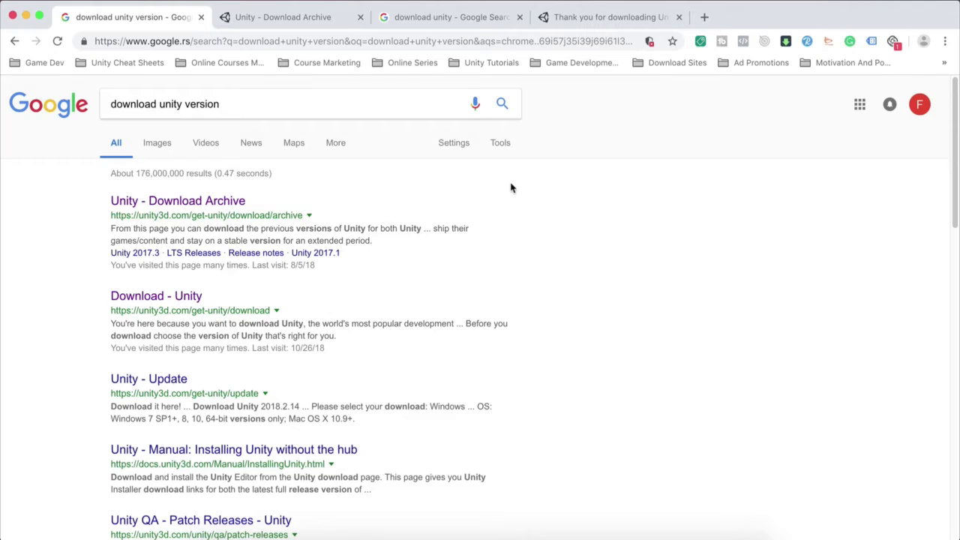
# Step: Launch the installed Unity editor and skip signing in with a Unity ID
pyautogui.click(265, 532)
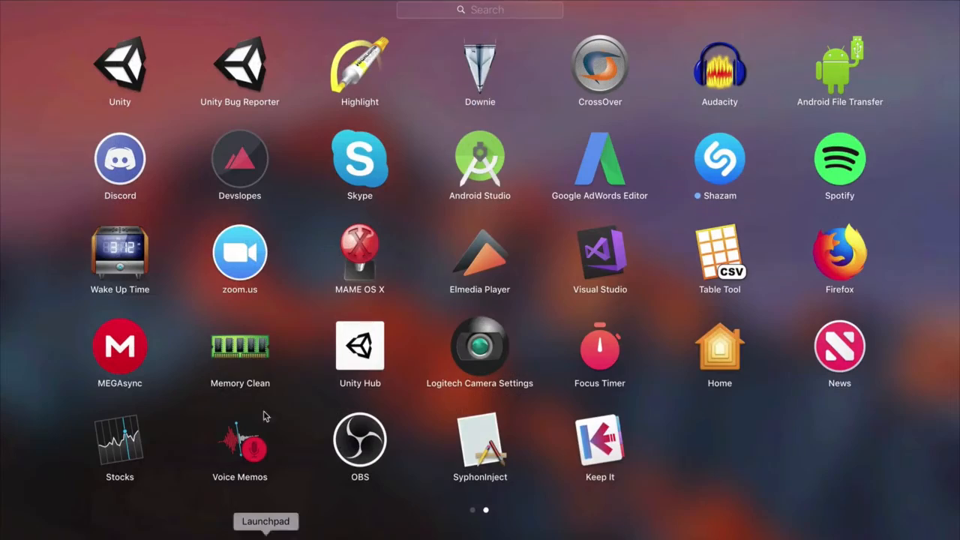
pyautogui.click(129, 87)
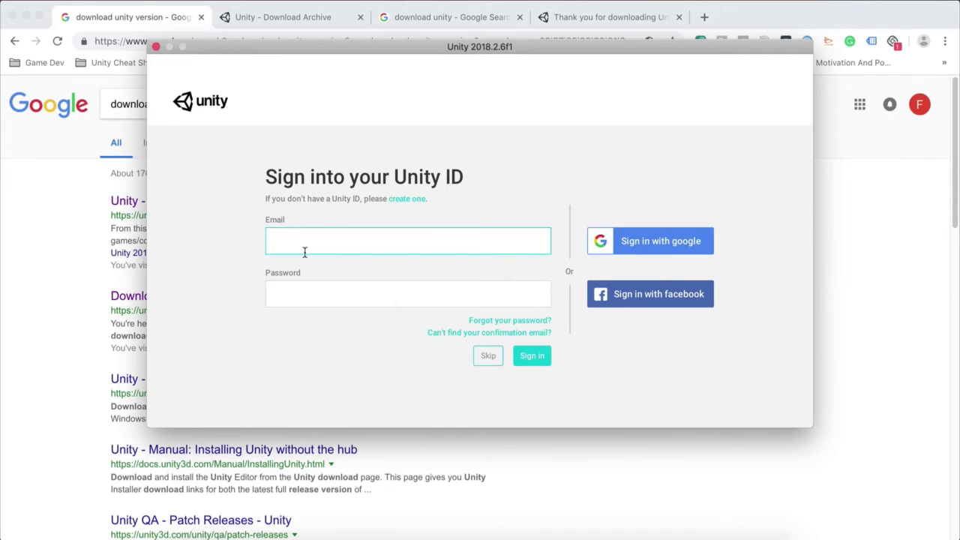
pyautogui.click(488, 358)
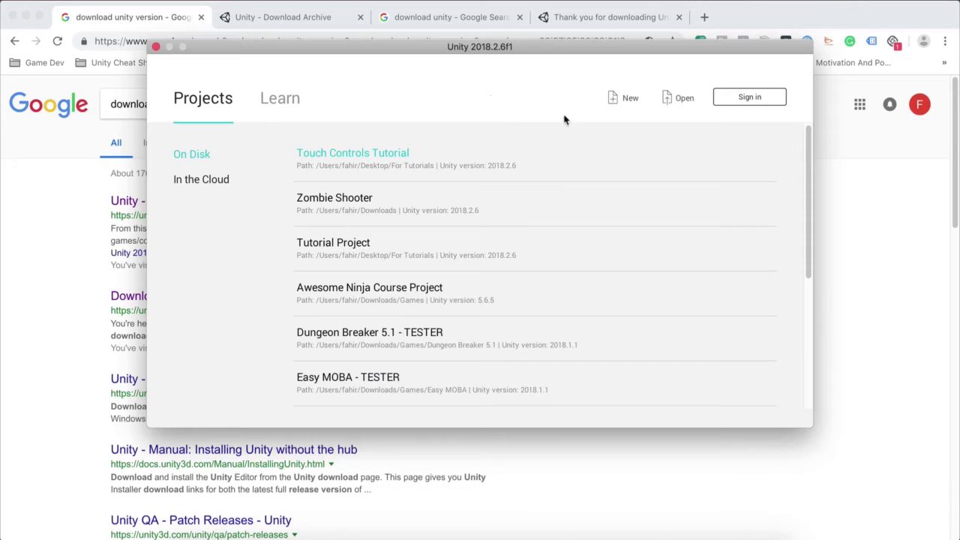
# Step: Start a new project and name it Tester
pyautogui.click(628, 98)
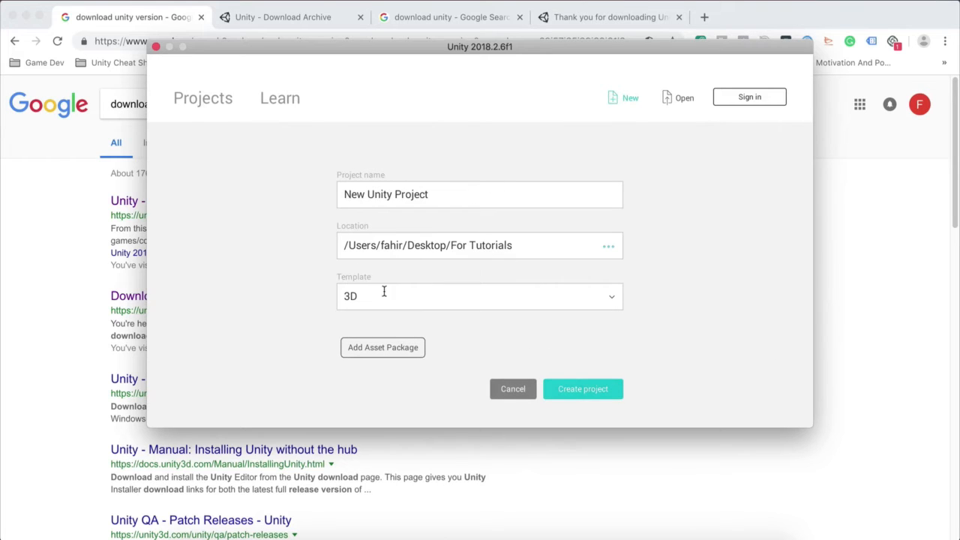
pyautogui.click(453, 188)
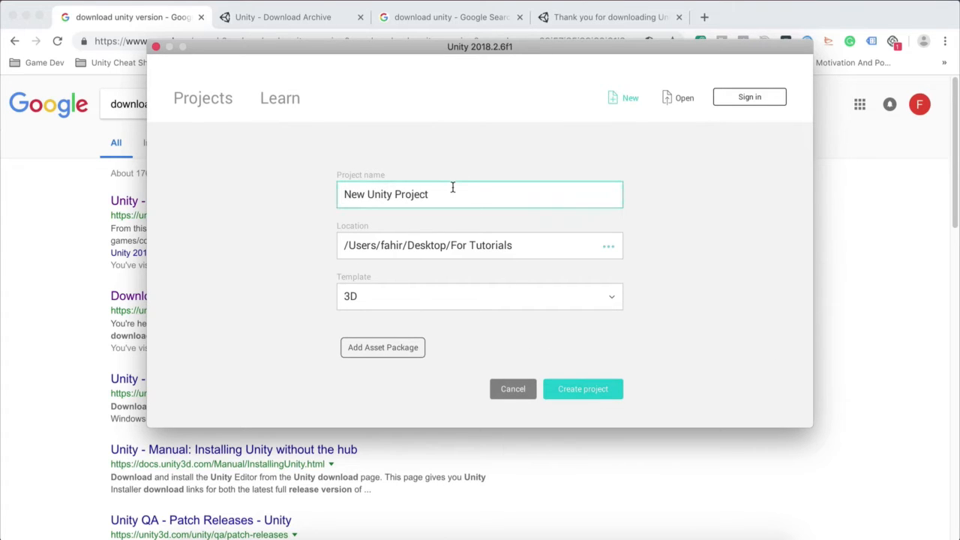
pyautogui.press('super+a')
pyautogui.hotkey('shift', 'Right')
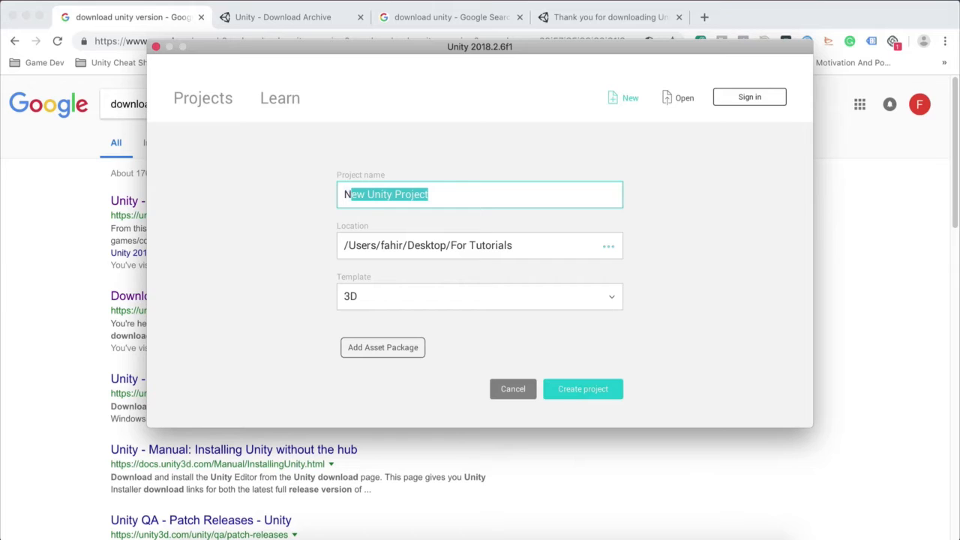
pyautogui.hotkey('shift', 'Left')
pyautogui.press('Right')
pyautogui.press('super+a')
pyautogui.write('Tester')
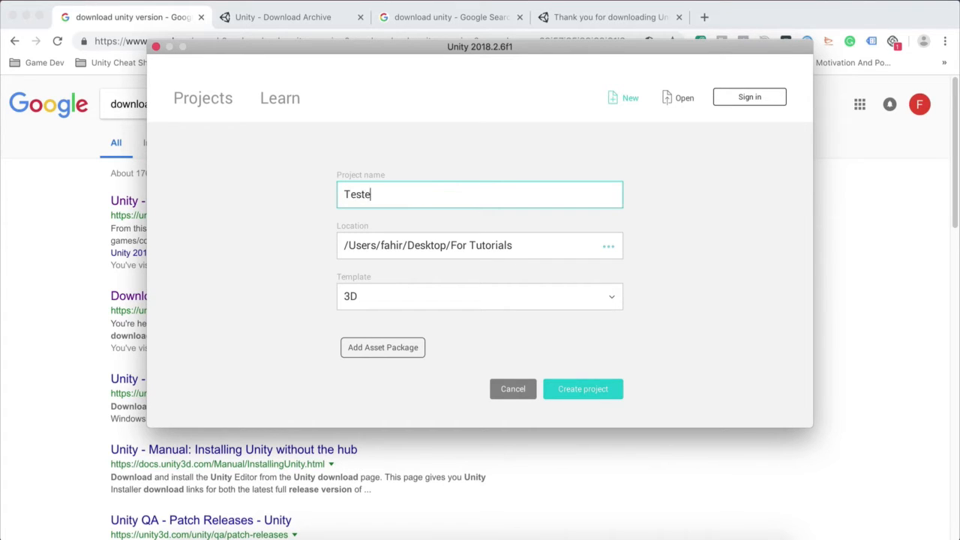
# Step: Set the new project's location to the Desktop folder
pyautogui.click(608, 249)
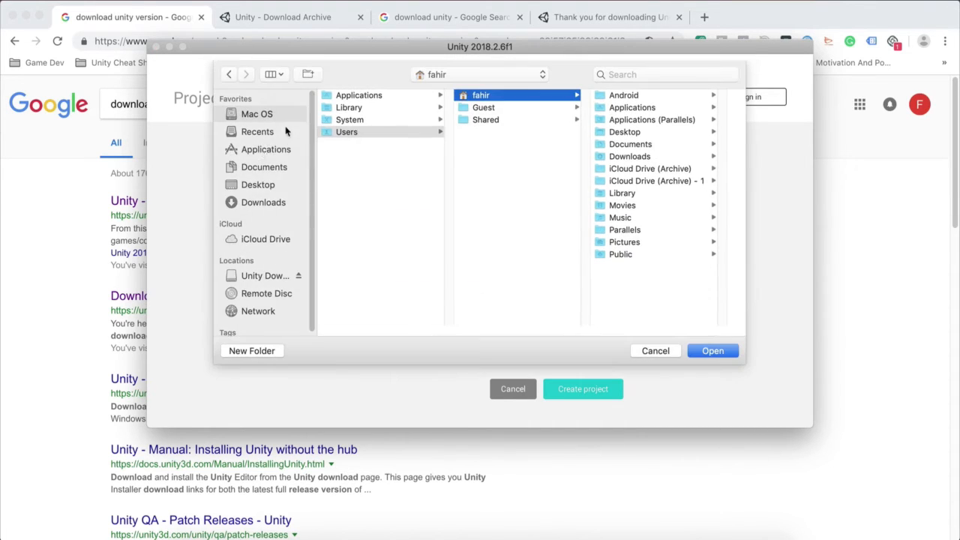
pyautogui.click(270, 186)
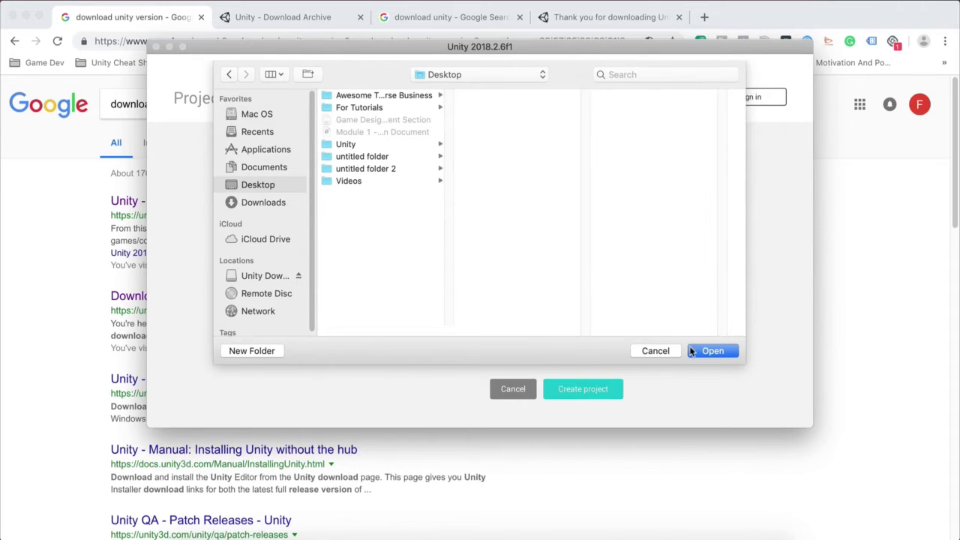
pyautogui.click(711, 351)
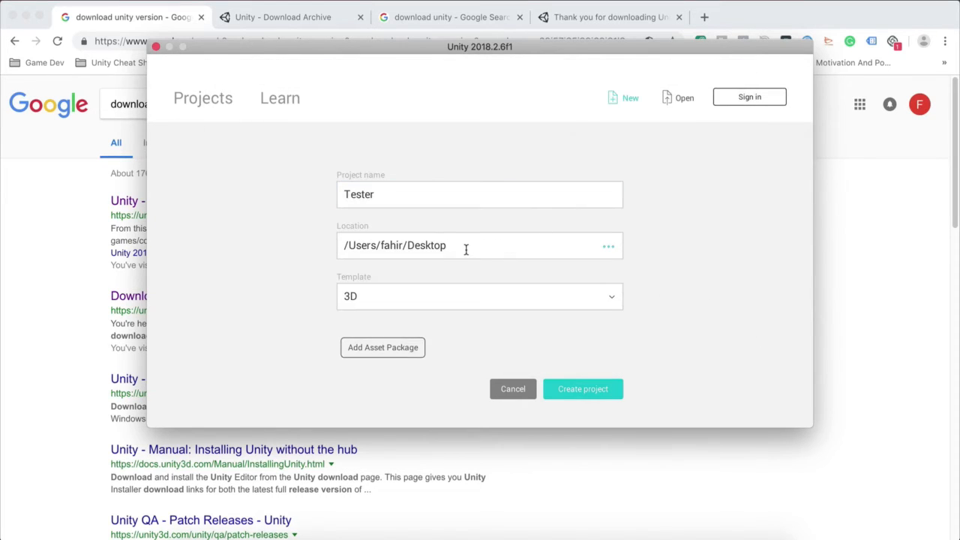
# Step: Choose the 2D template for the Tester project and create it
pyautogui.click(420, 298)
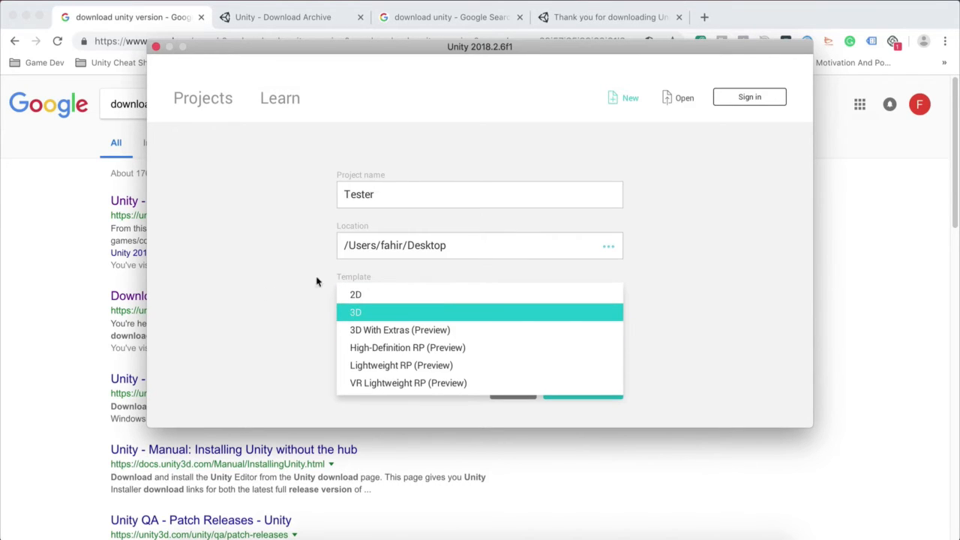
pyautogui.click(354, 298)
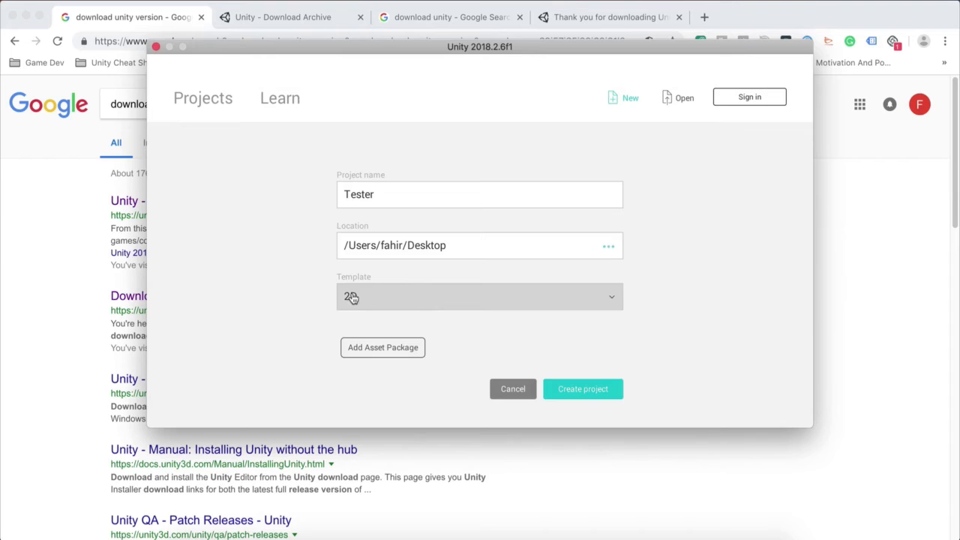
pyautogui.click(604, 390)
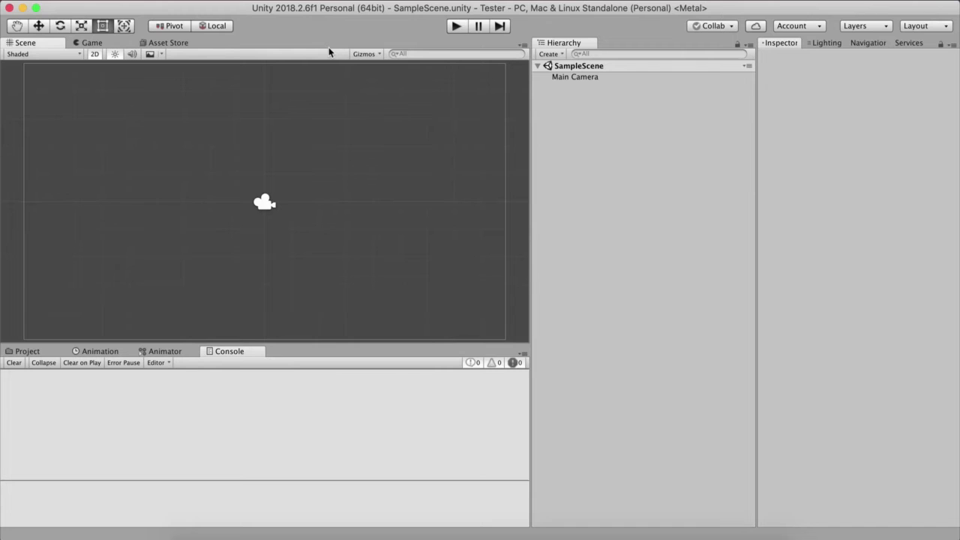
# Step: Apply the Default editor layout and reduce the project asset thumbnails to the smallest size so they appear as a list
pyautogui.click(937, 27)
pyautogui.click(900, 60)
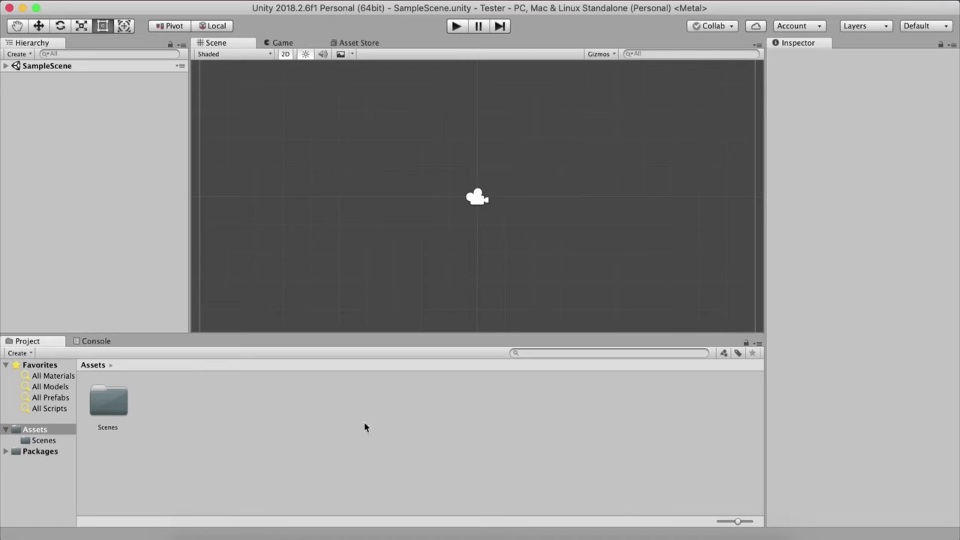
pyautogui.moveTo(737, 521); pyautogui.dragTo(695, 521)
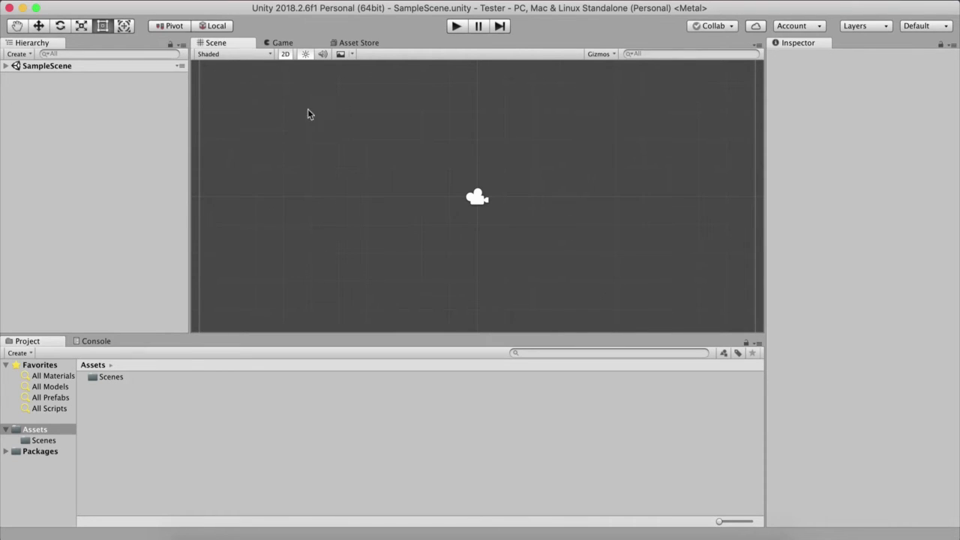
# Step: Show the Game view and set its display resolution to 1280x720
pyautogui.scroll(-5, 304, 128)
pyautogui.scroll(2, 323, 153)
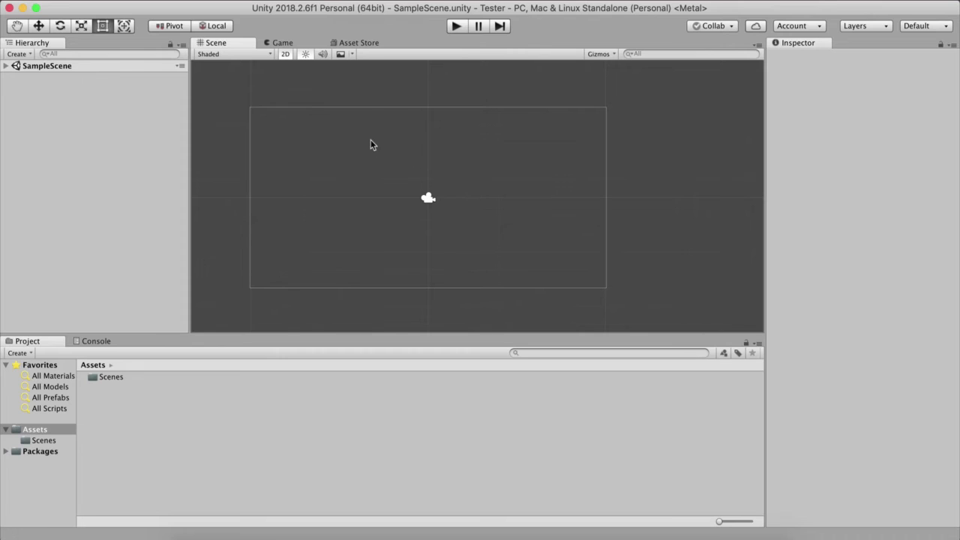
pyautogui.click(295, 43)
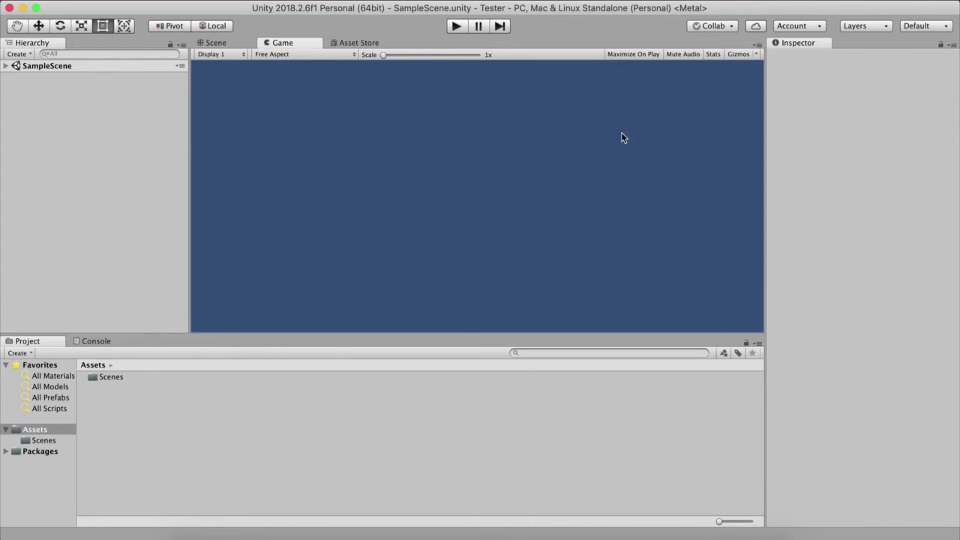
pyautogui.click(303, 56)
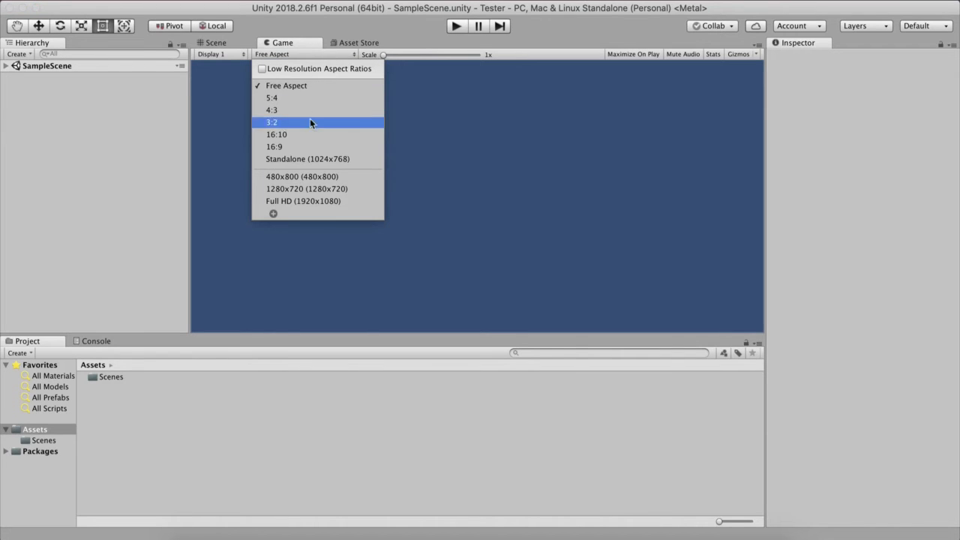
pyautogui.click(558, 150)
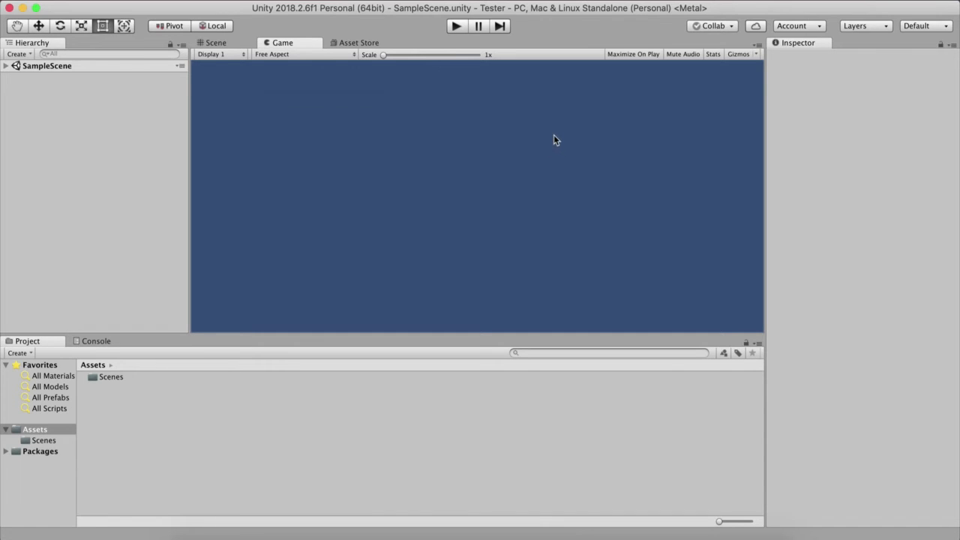
pyautogui.click(268, 56)
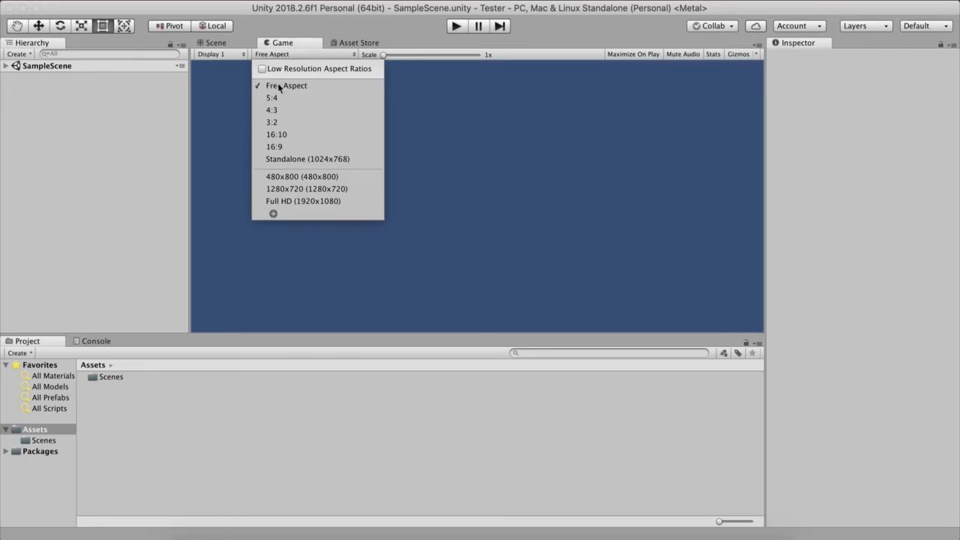
pyautogui.click(291, 189)
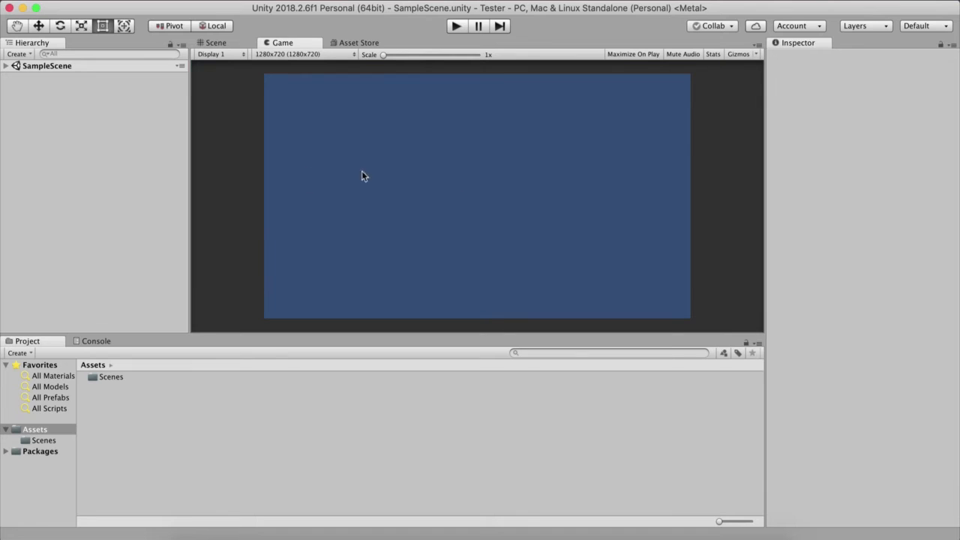
# Step: Switch the Game view's resolution to Full HD (1920x1080), followed by 480x800
pyautogui.click(285, 54)
pyautogui.click(284, 198)
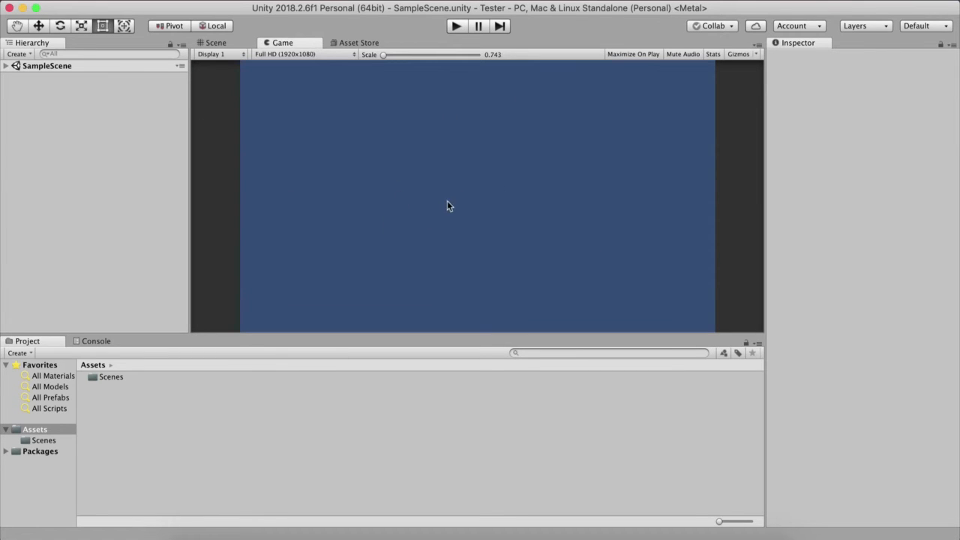
pyautogui.click(298, 55)
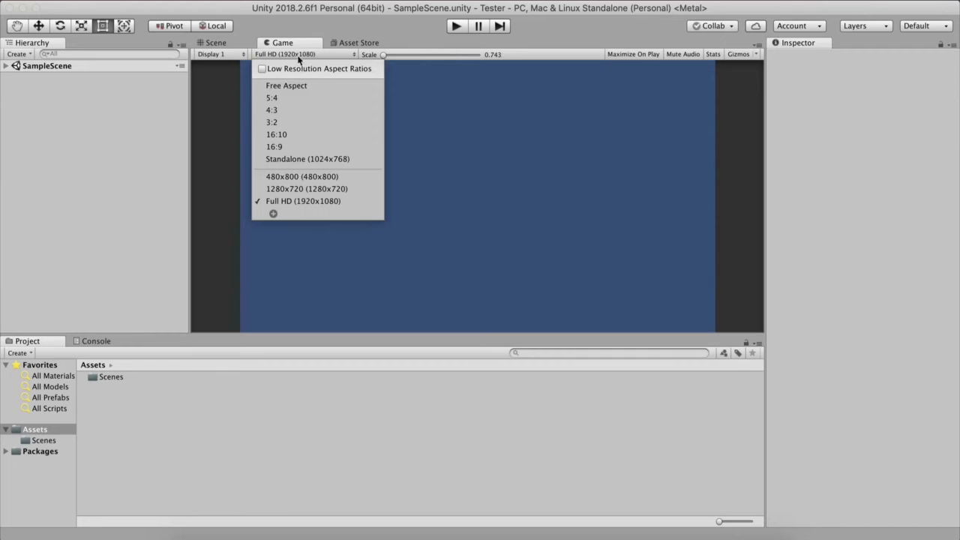
pyautogui.click(288, 178)
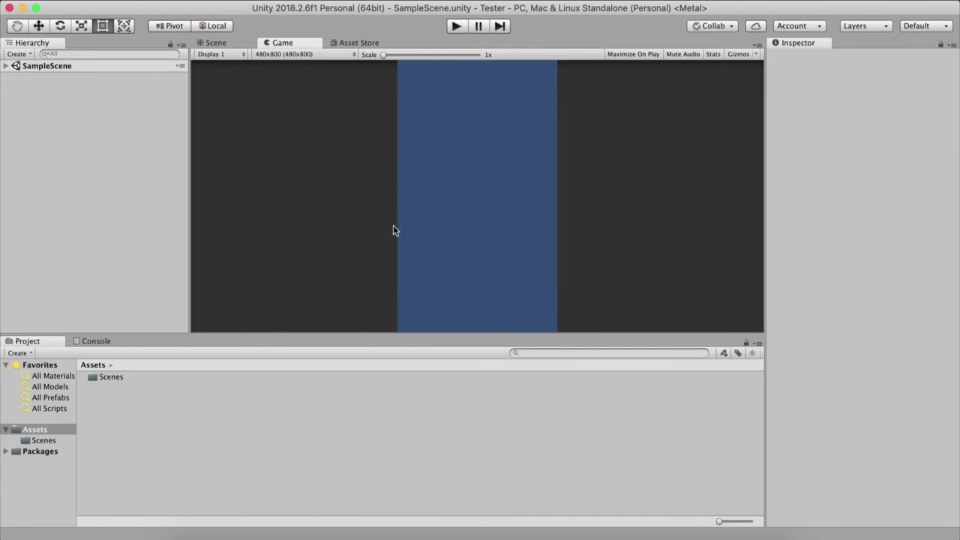
pyautogui.click(309, 56)
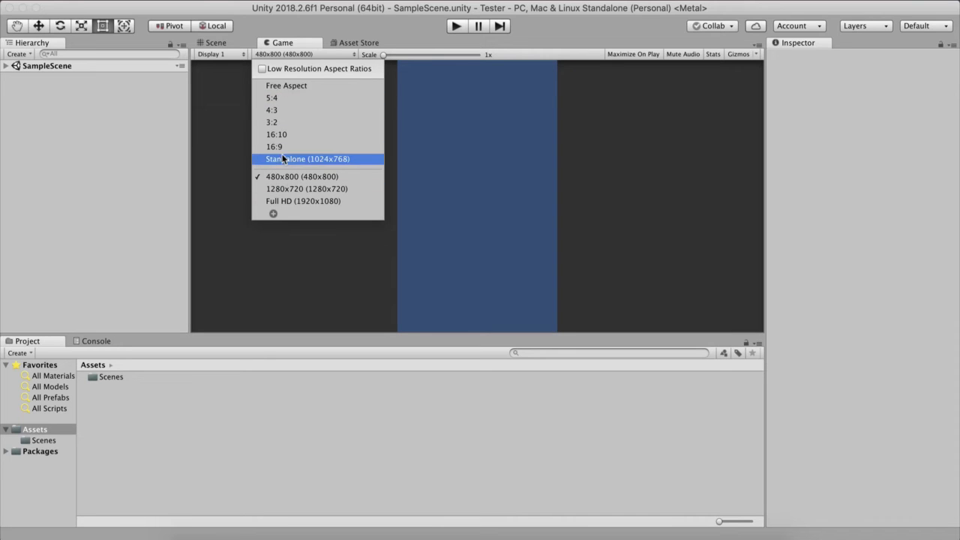
pyautogui.click(240, 104)
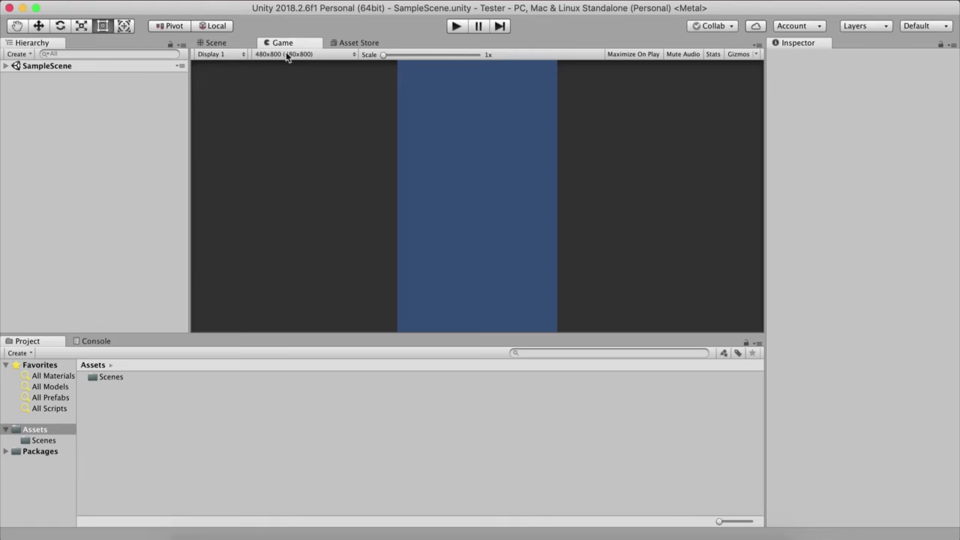
# Step: Examine the Android and iOS platform options in the Build Settings and close the window
pyautogui.click(105, 1)
pyautogui.moveTo(83, 1)
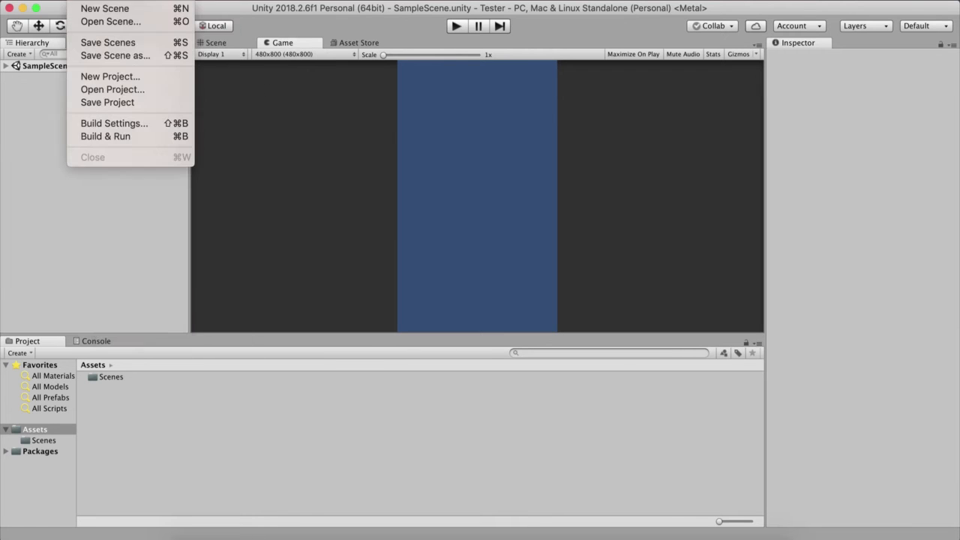
pyautogui.click(125, 124)
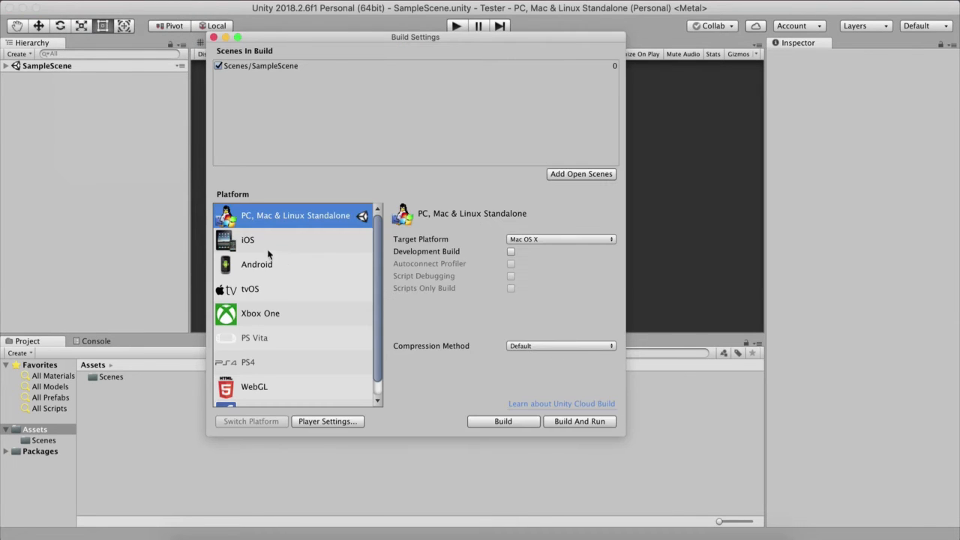
pyautogui.click(271, 240)
pyautogui.click(281, 260)
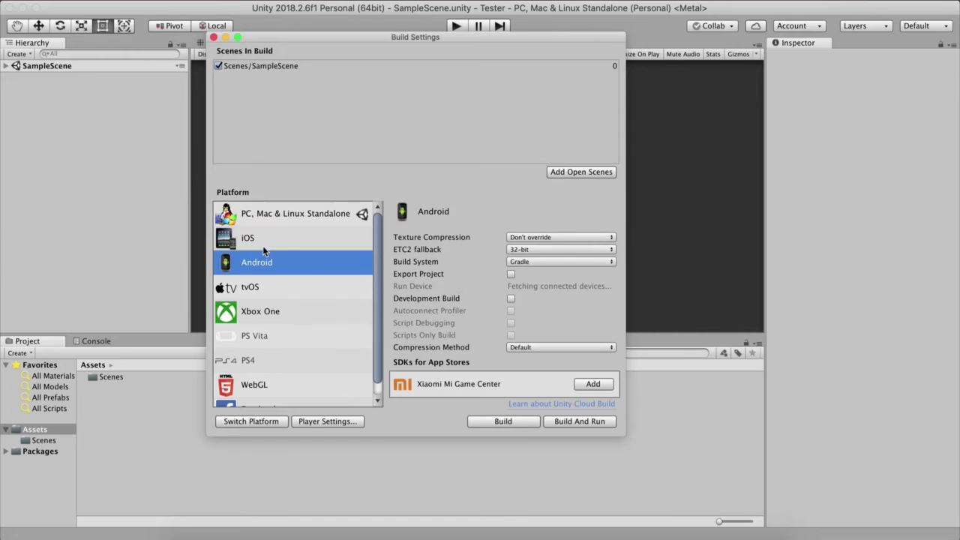
pyautogui.click(264, 244)
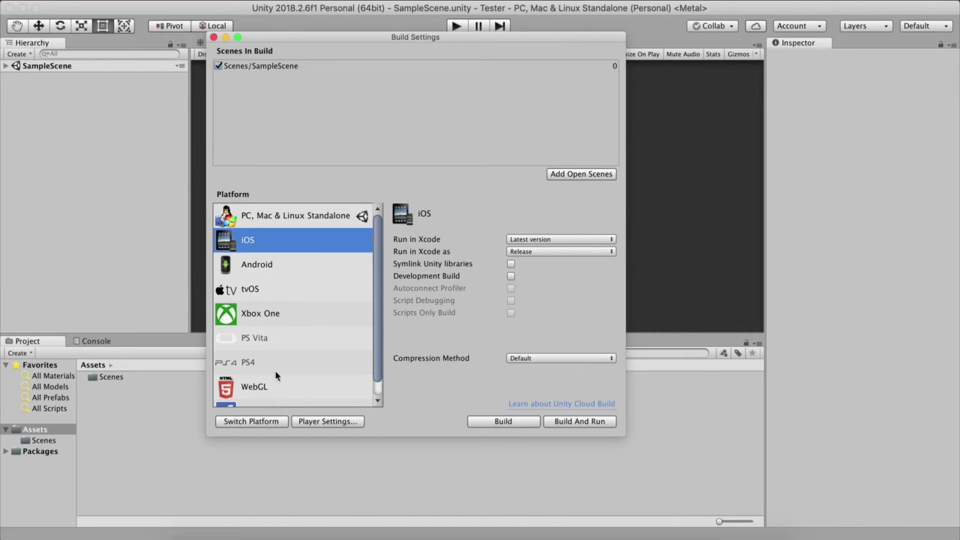
pyautogui.click(213, 37)
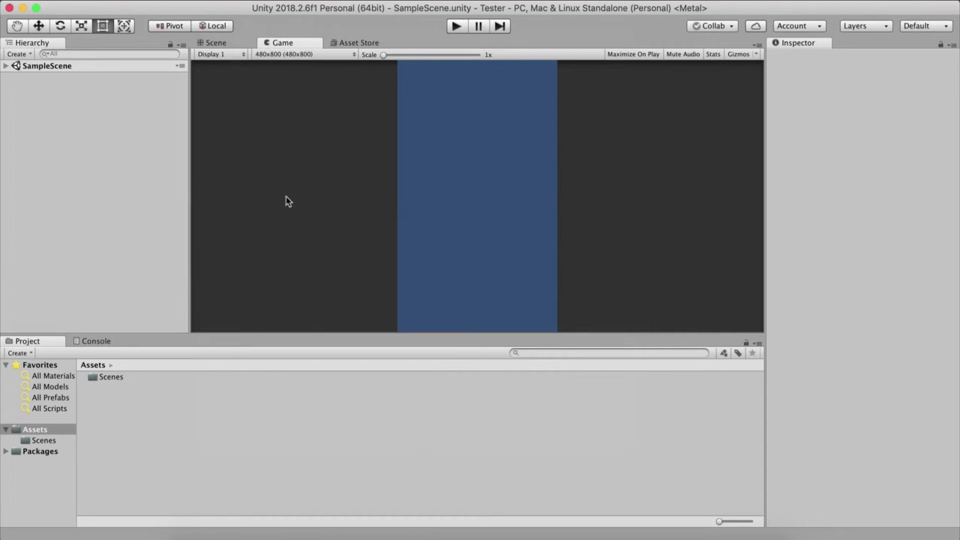
pyautogui.click(300, 54)
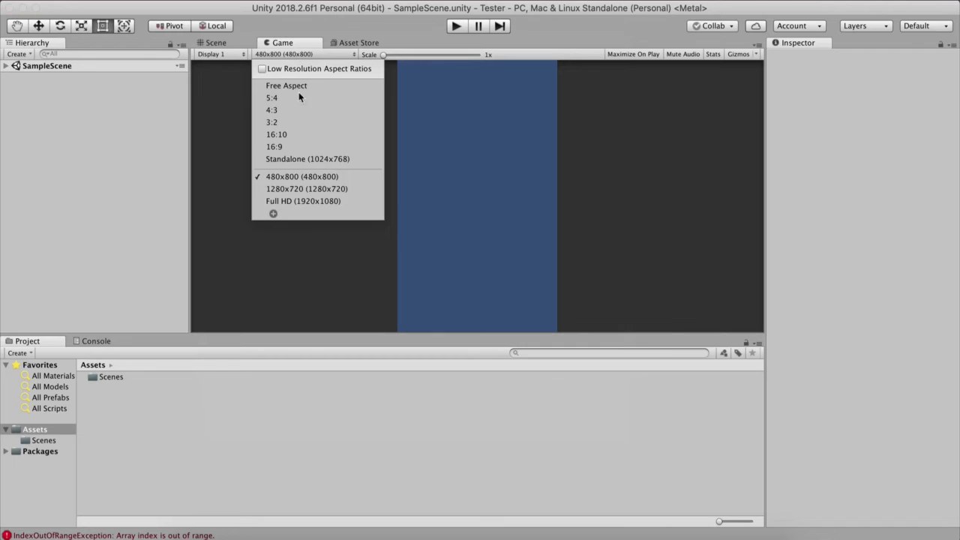
pyautogui.click(273, 214)
pyautogui.click(372, 234)
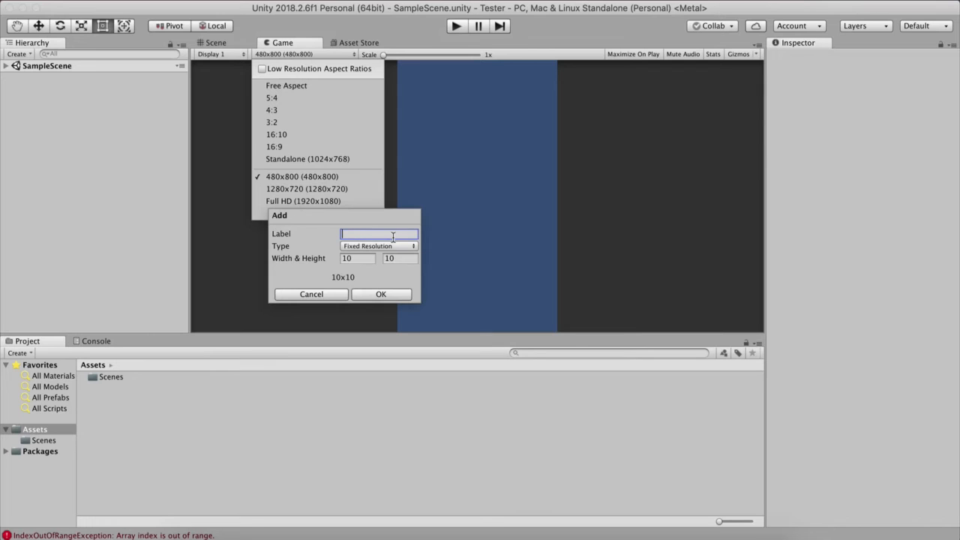
pyautogui.write('Name OF Your Reso')
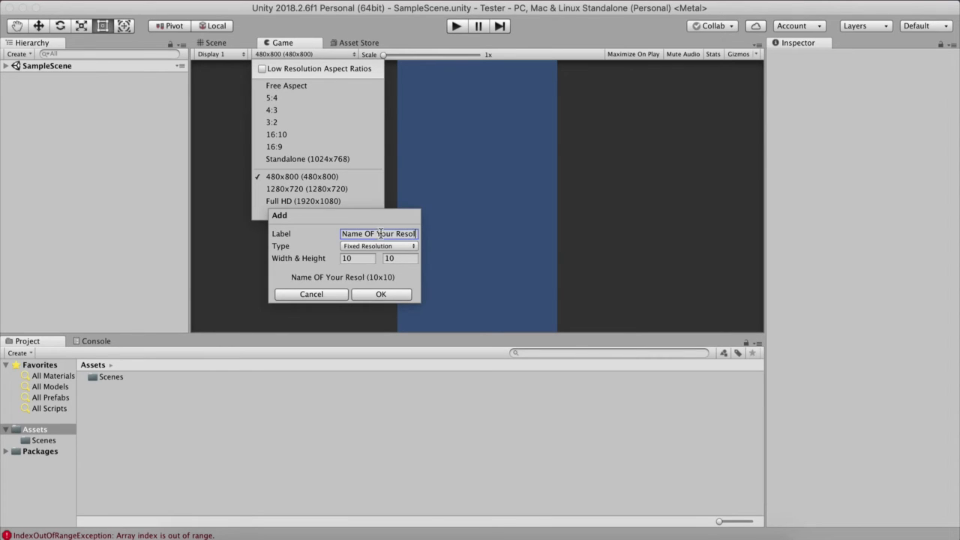
pyautogui.write('l')
pyautogui.press('Tab')
pyautogui.click(387, 259)
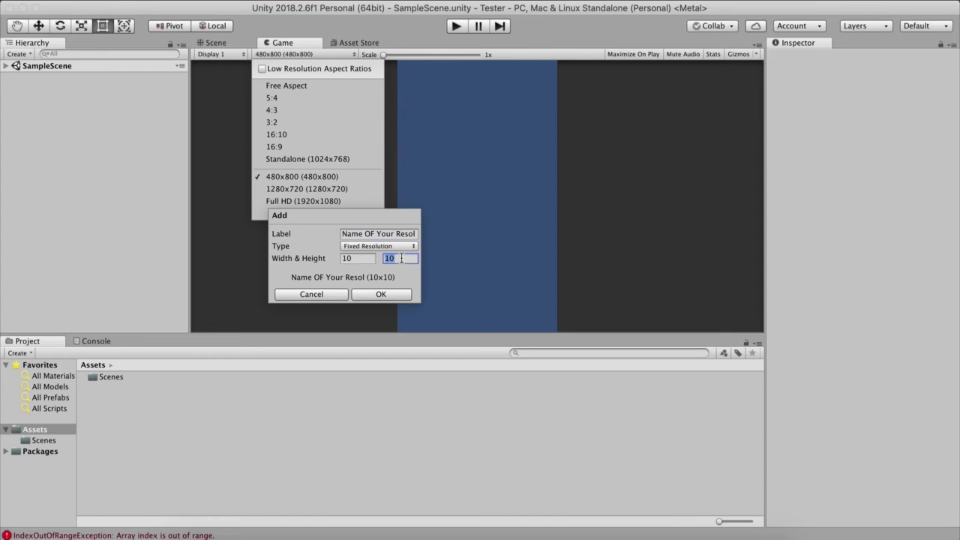
pyautogui.click(330, 295)
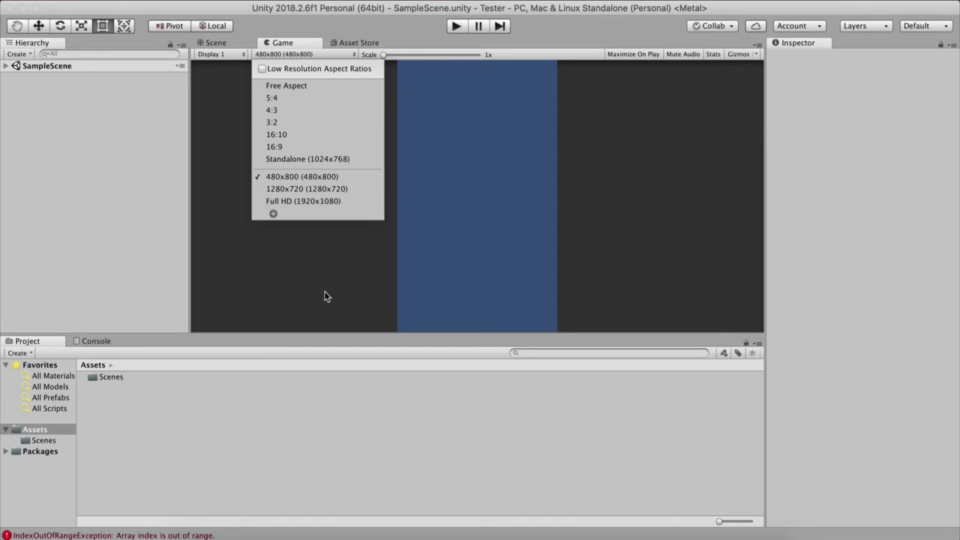
# Step: Set the Game view's resolution to 1280x720 and close the Asset Store view
pyautogui.click(322, 189)
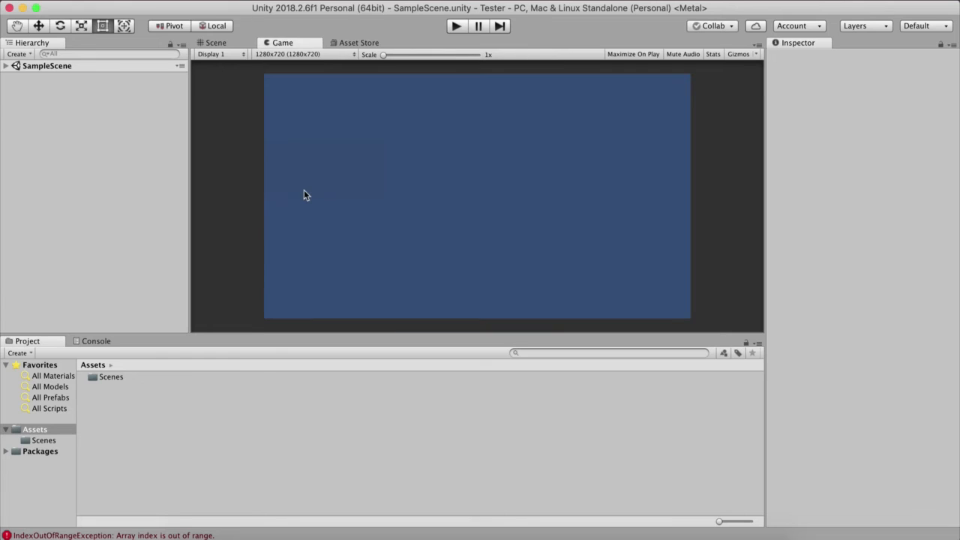
pyautogui.click(359, 45)
pyautogui.rightClick(365, 43)
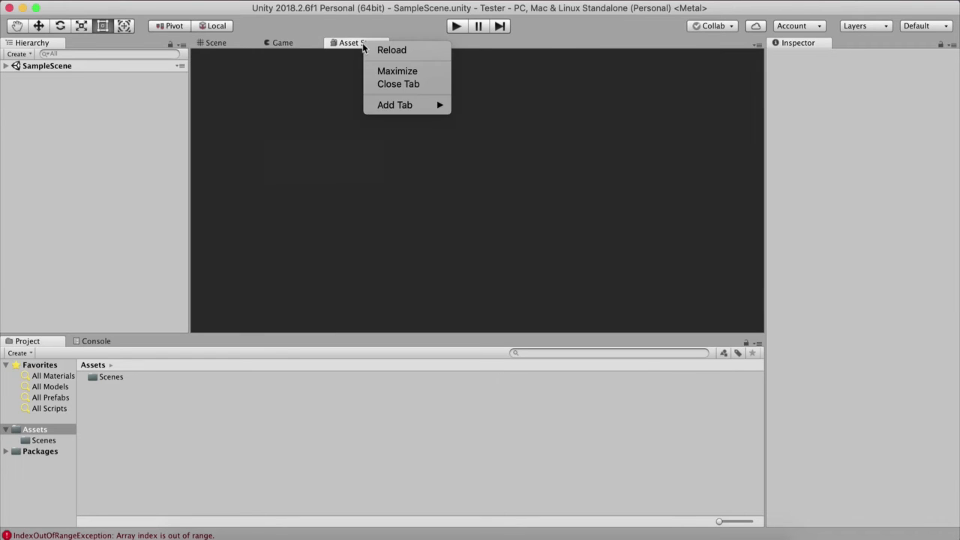
pyautogui.click(409, 85)
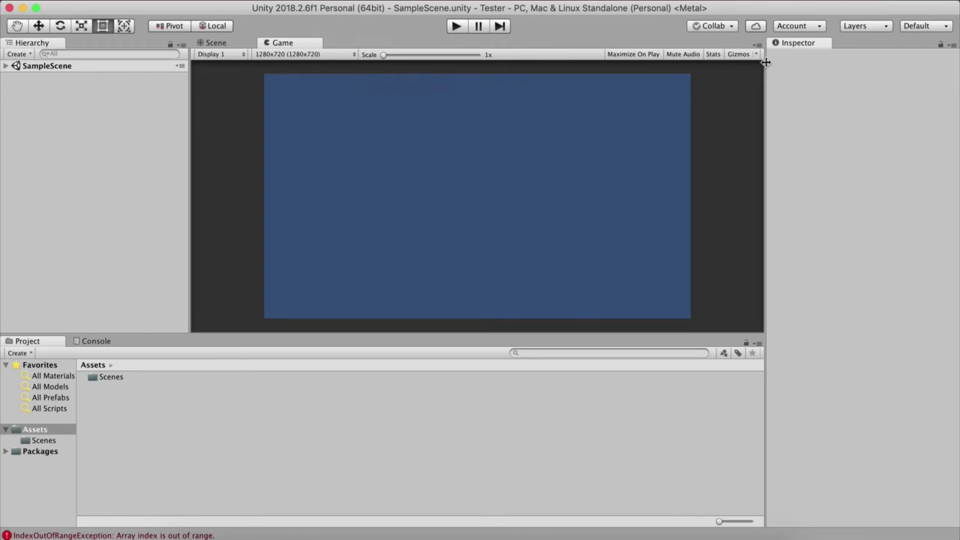
# Step: Widen the Inspector and select Main Camera inside SampleScene to examine its Transform position, rotation and scale
pyautogui.moveTo(765, 63); pyautogui.dragTo(715, 60)
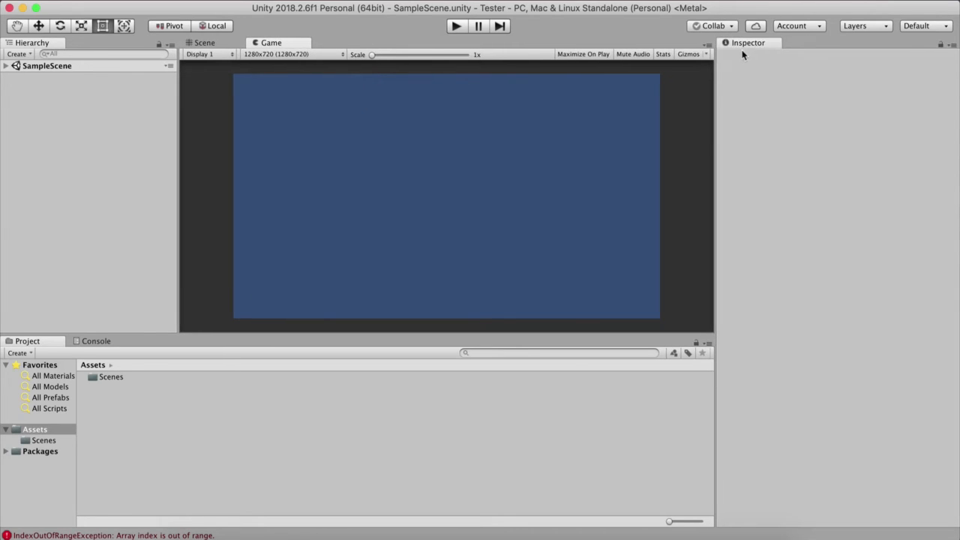
pyautogui.click(6, 66)
pyautogui.click(75, 66)
pyautogui.click(100, 78)
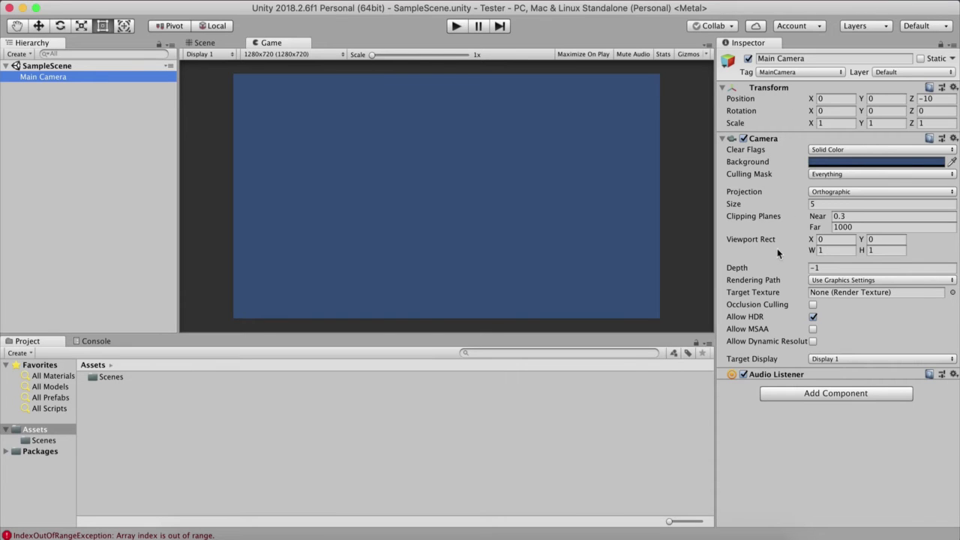
pyautogui.click(821, 101)
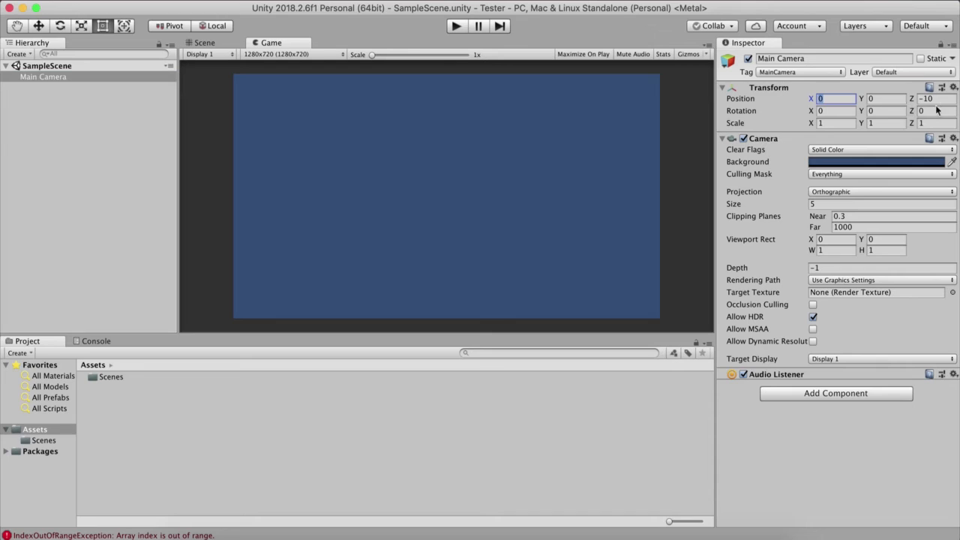
pyautogui.click(936, 111)
pyautogui.click(846, 123)
# Step: Bring up the Scene view and close it so that only the Game view remains in the central area
pyautogui.click(278, 42)
pyautogui.click(237, 45)
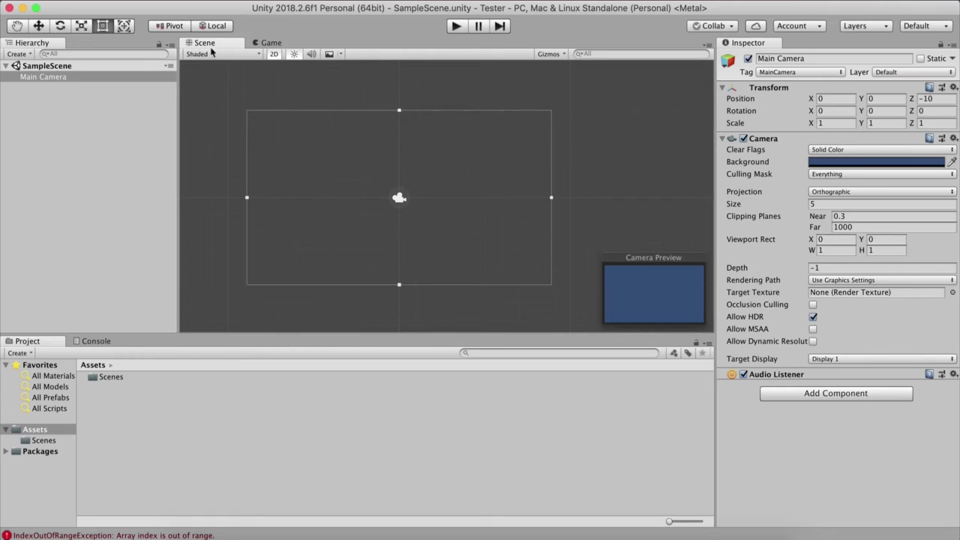
pyautogui.rightClick(212, 44)
pyautogui.click(252, 60)
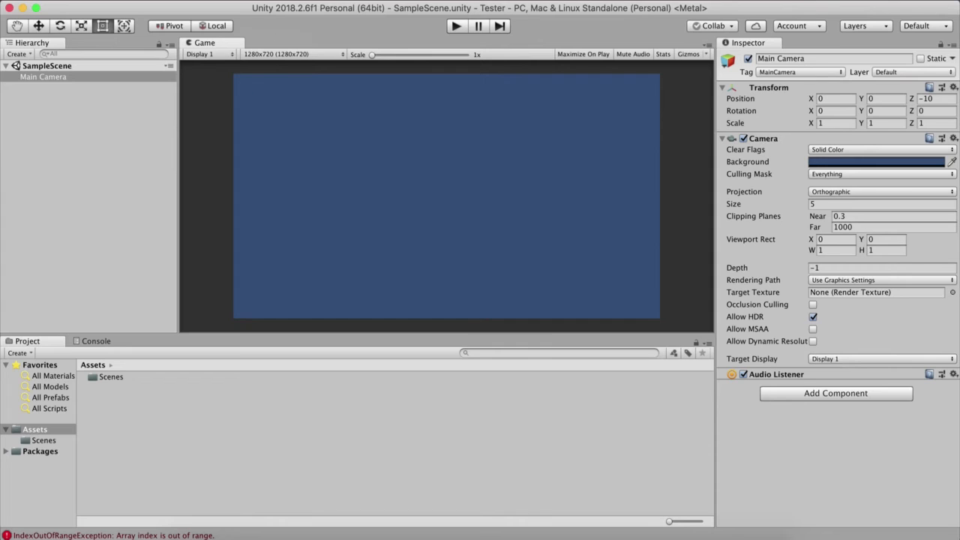
# Step: Look through the available editor windows by category and reopen the Scene view
pyautogui.click(315, 0)
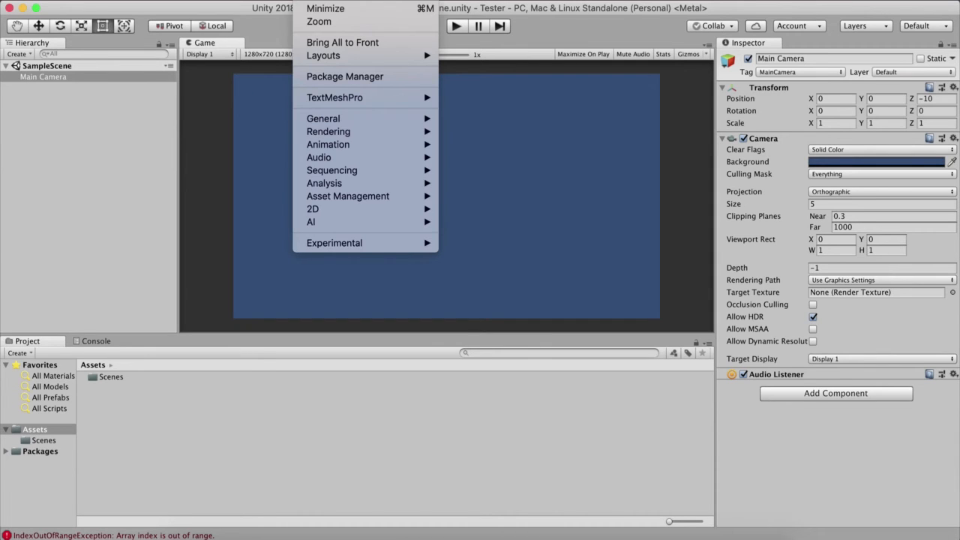
pyautogui.moveTo(342, 120)
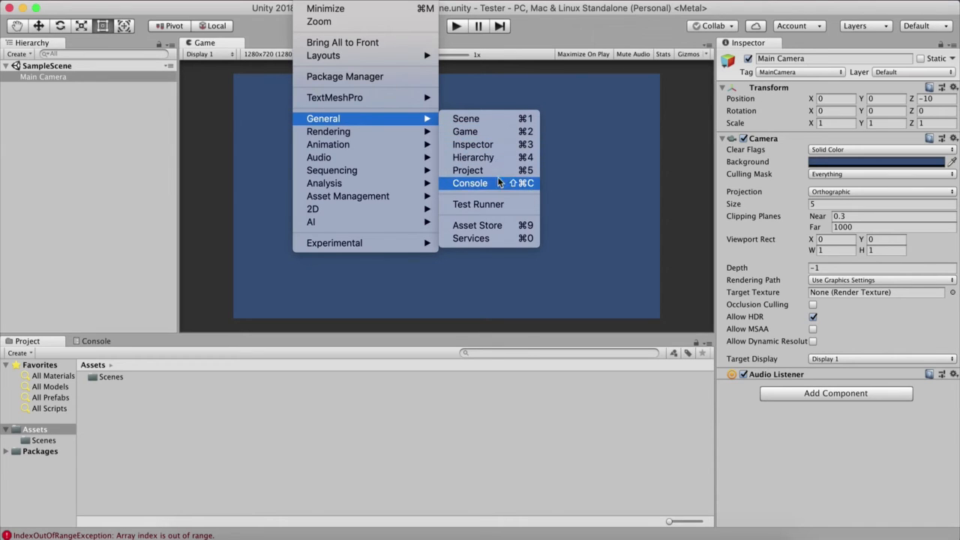
pyautogui.moveTo(385, 133)
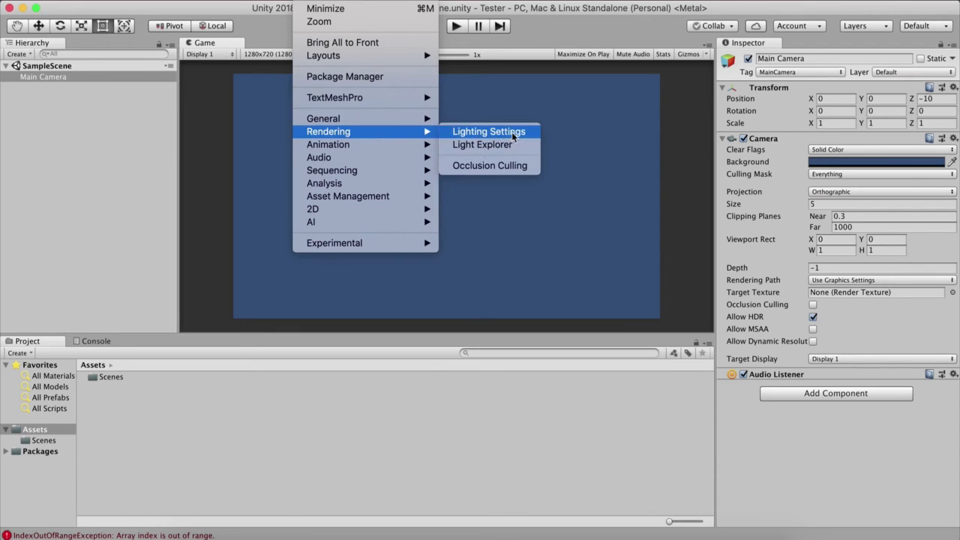
pyautogui.moveTo(365, 145)
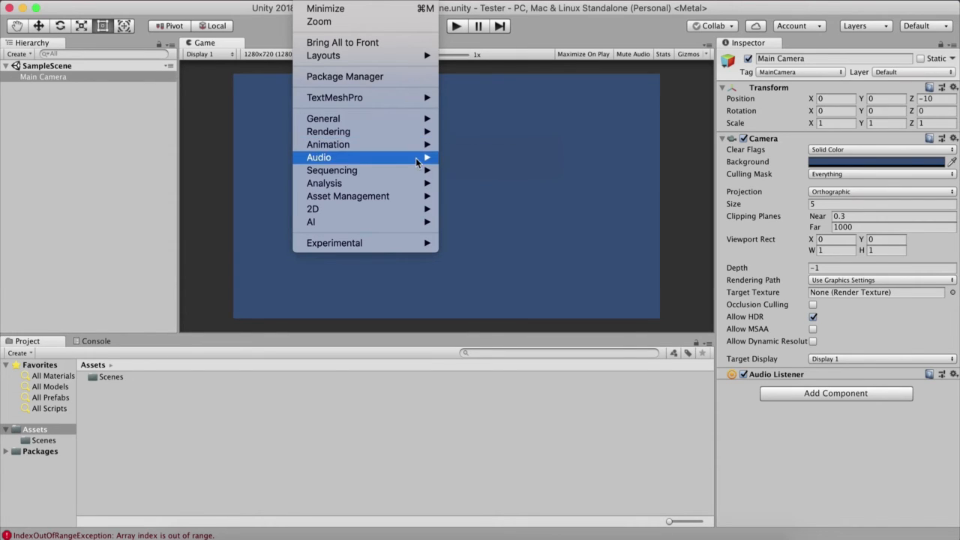
pyautogui.moveTo(405, 158)
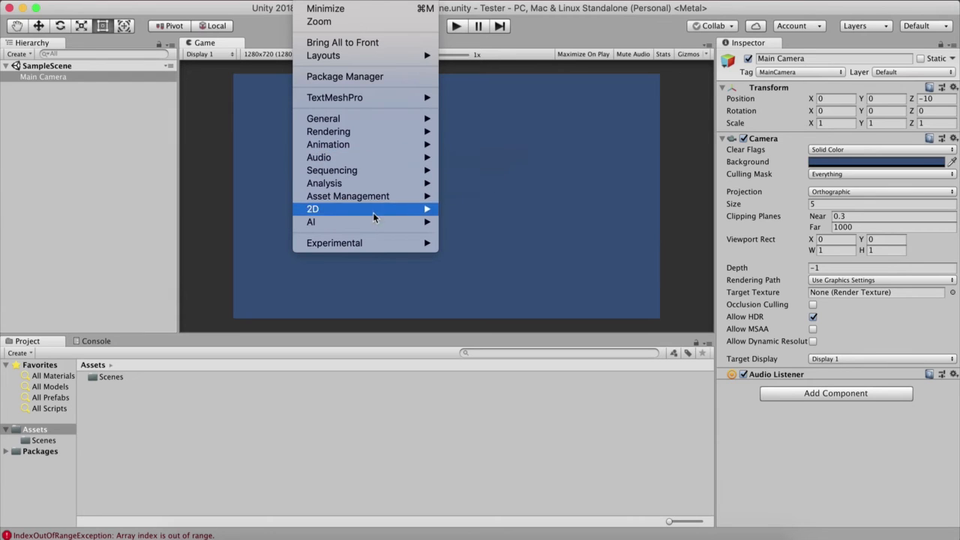
pyautogui.moveTo(372, 223)
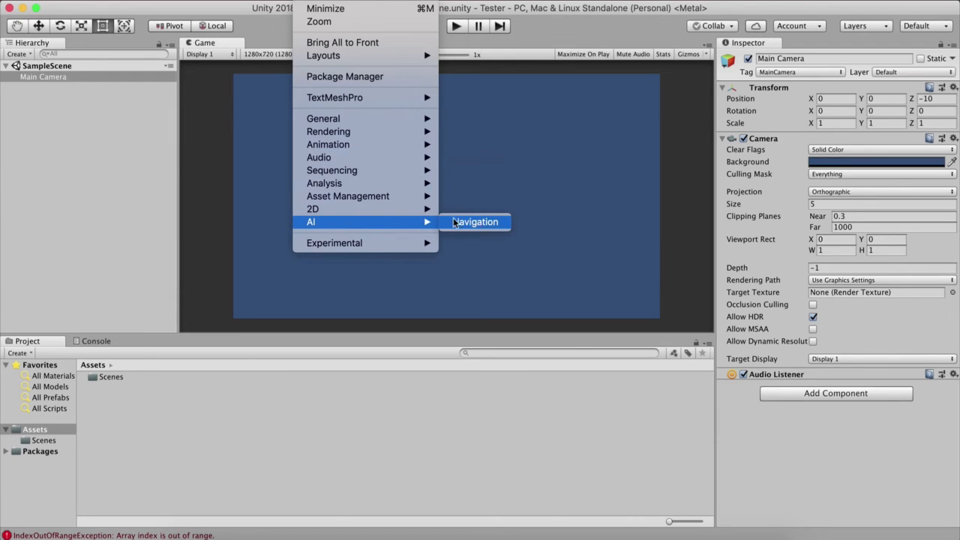
pyautogui.moveTo(424, 120)
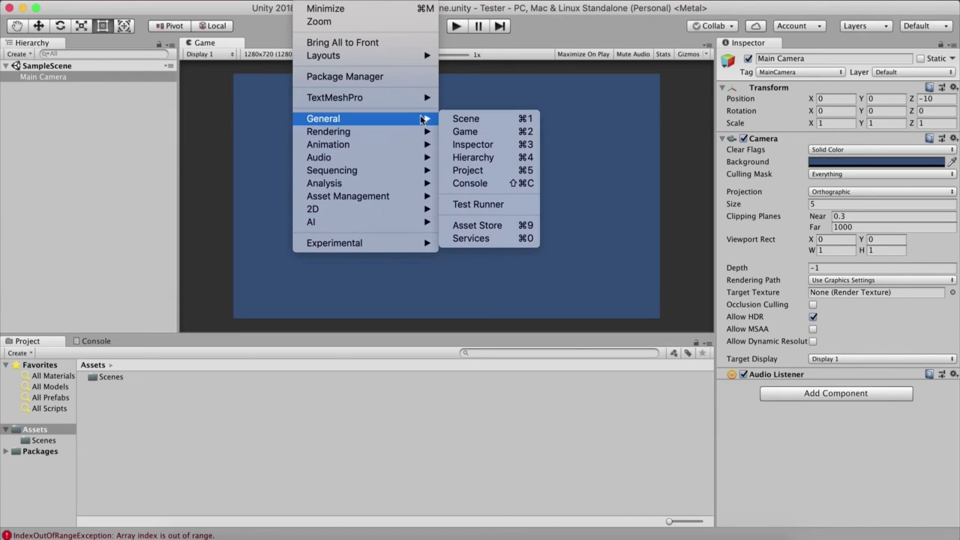
pyautogui.click(497, 121)
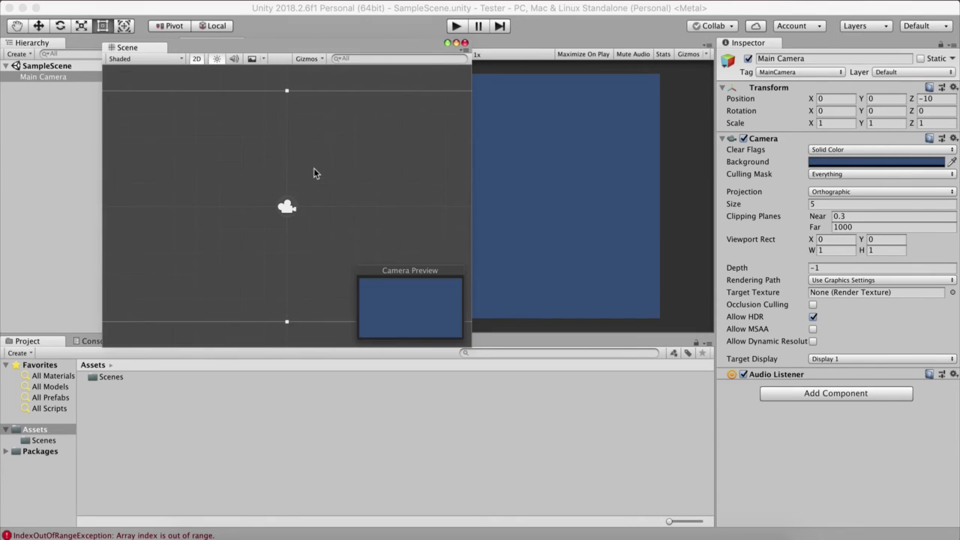
# Step: Dock the floating Scene view in the central area, directly before the Game view
pyautogui.moveTo(157, 49); pyautogui.dragTo(510, 42)
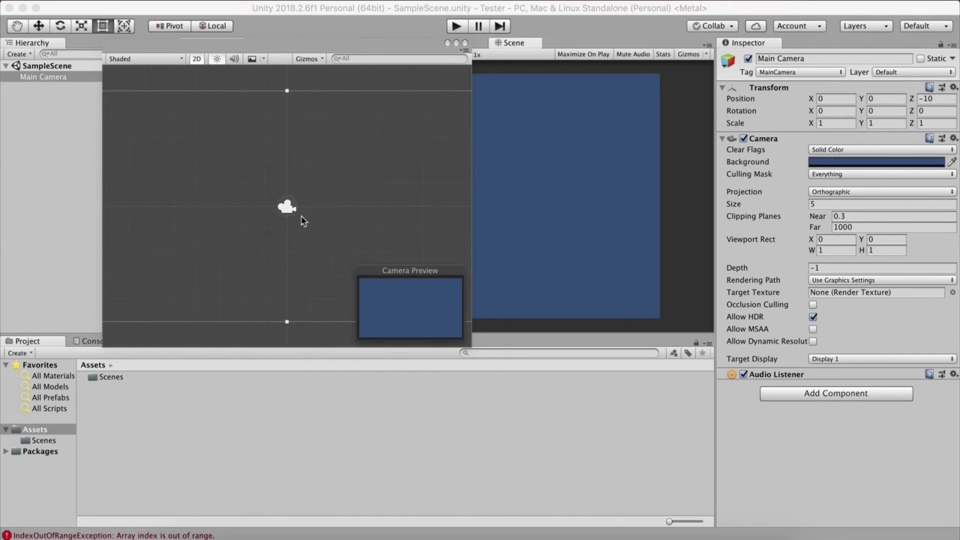
pyautogui.moveTo(210, 66); pyautogui.dragTo(383, 169)
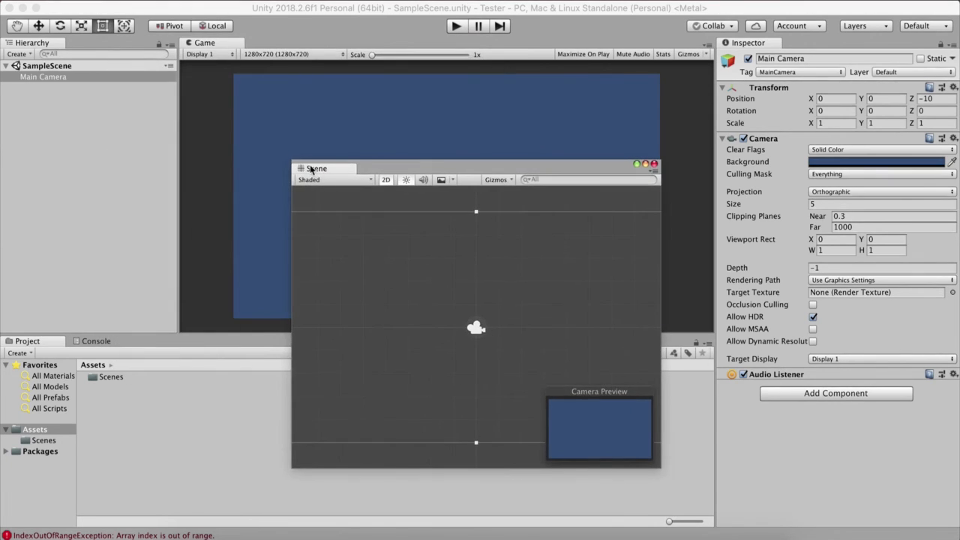
pyautogui.moveTo(311, 169); pyautogui.dragTo(192, 366)
pyautogui.moveTo(29, 270); pyautogui.dragTo(957, 295)
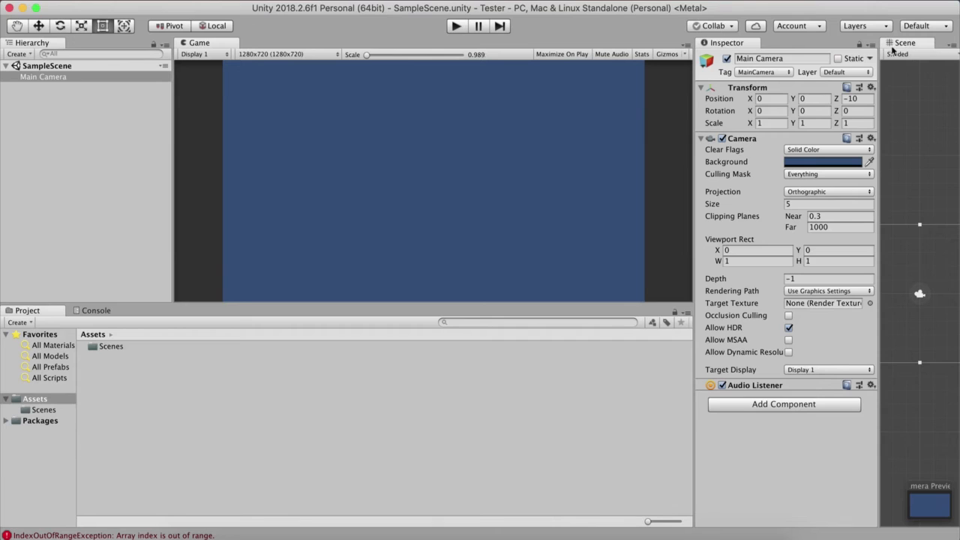
pyautogui.moveTo(896, 44); pyautogui.dragTo(210, 45)
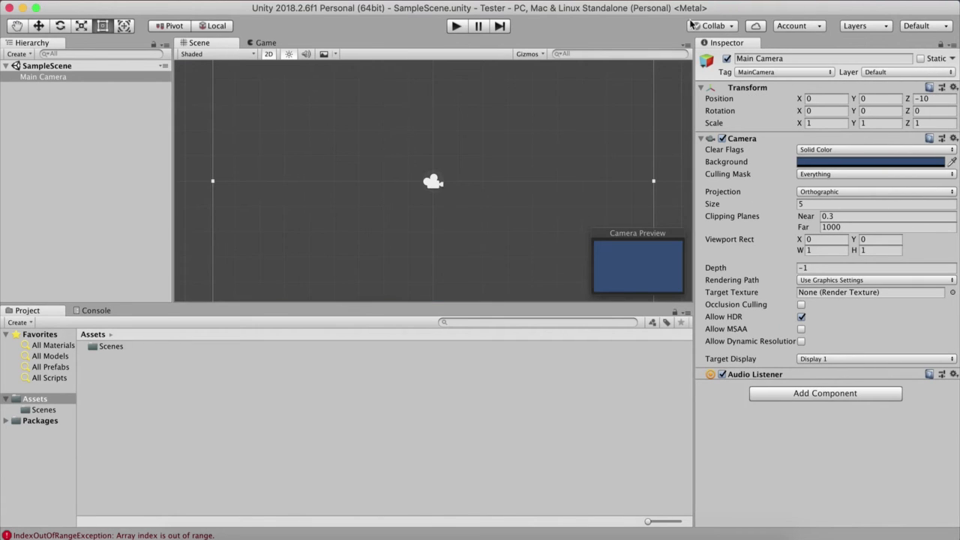
# Step: Switch the editor to the saved window arrangement My Layout
pyautogui.click(919, 27)
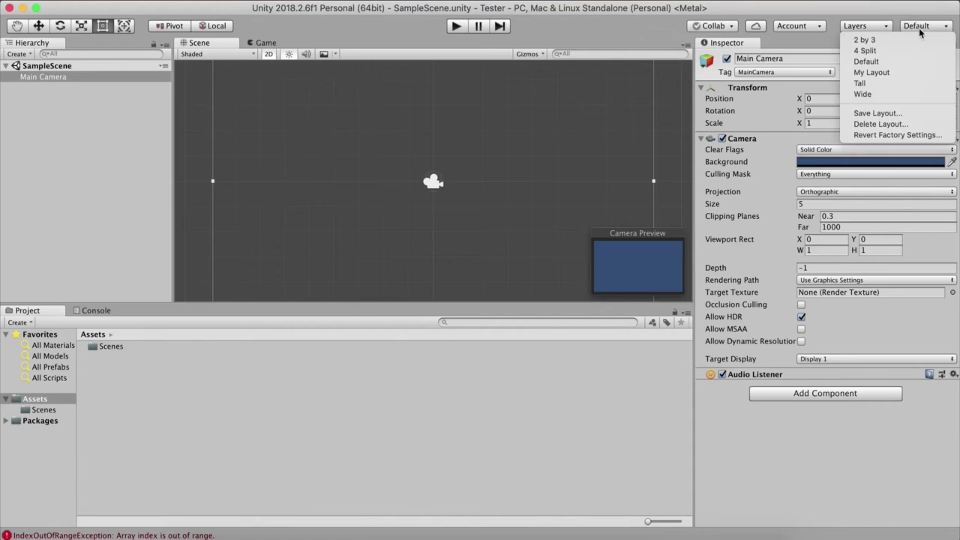
pyautogui.click(874, 72)
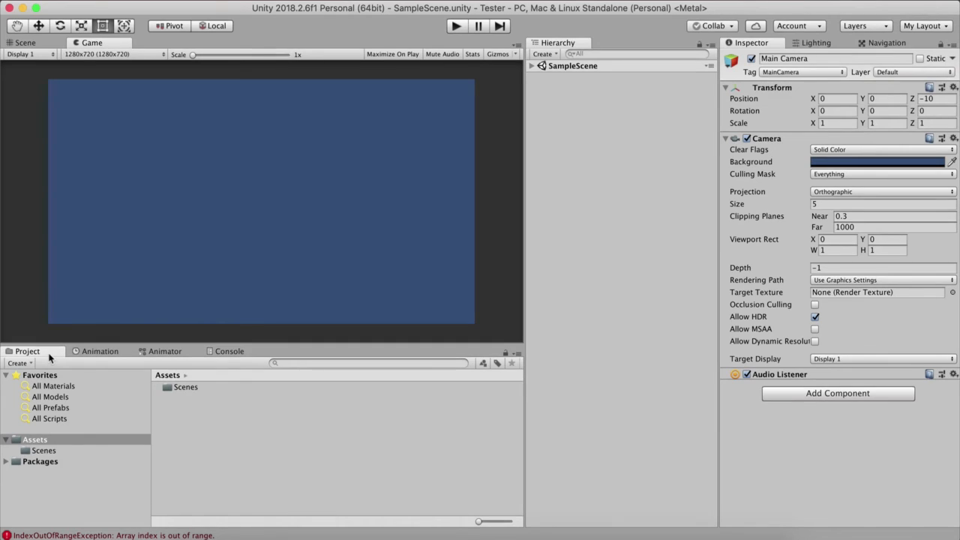
# Step: Look at the Animation and Animator windows, and clear the messages in the Console
pyautogui.click(95, 352)
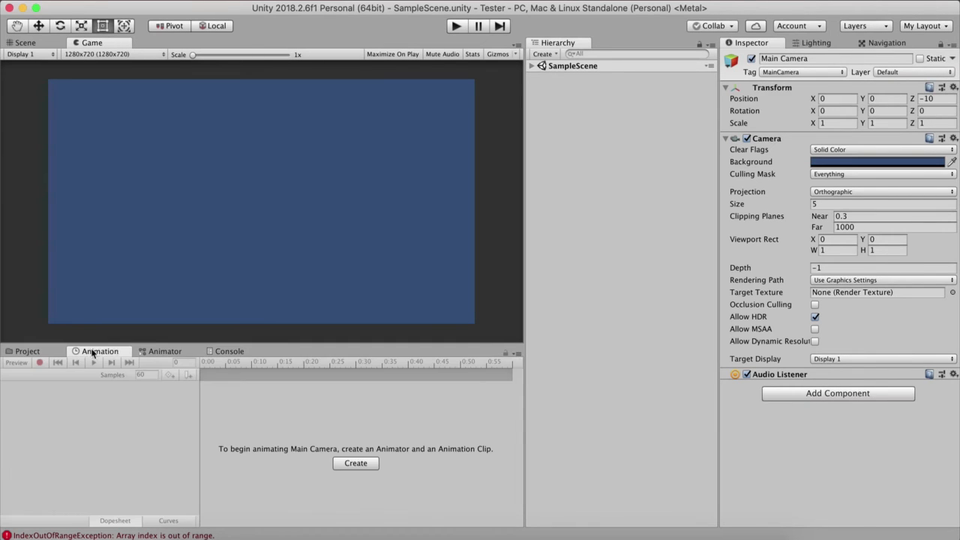
pyautogui.click(158, 351)
pyautogui.click(230, 352)
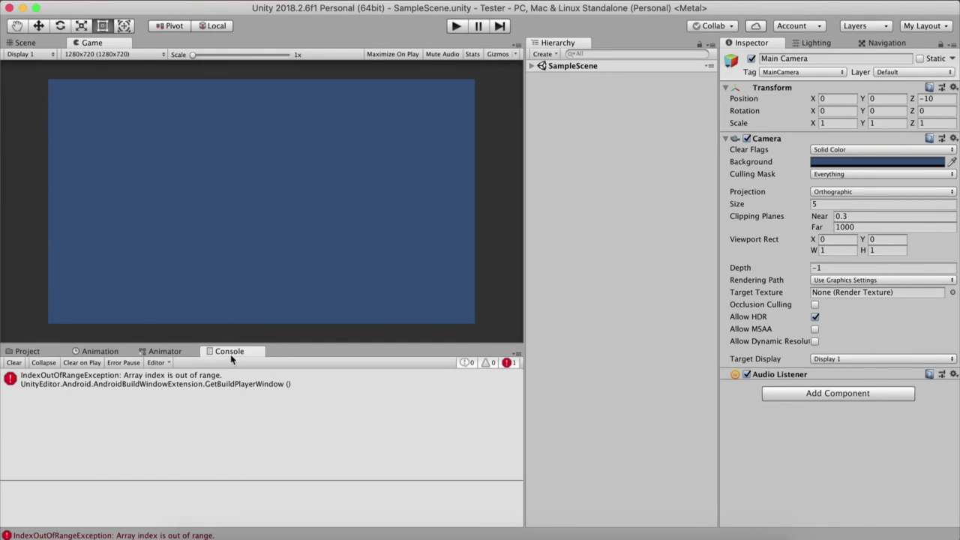
pyautogui.click(10, 363)
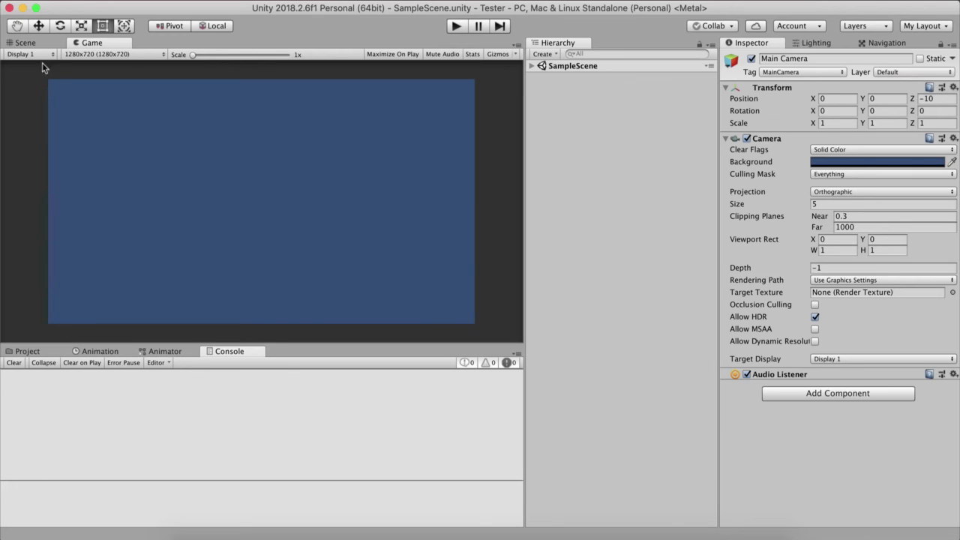
# Step: Examine the Scene, Game, Project, Animation, Animator and Console windows one by one, ending with the Scene view open
pyautogui.click(29, 43)
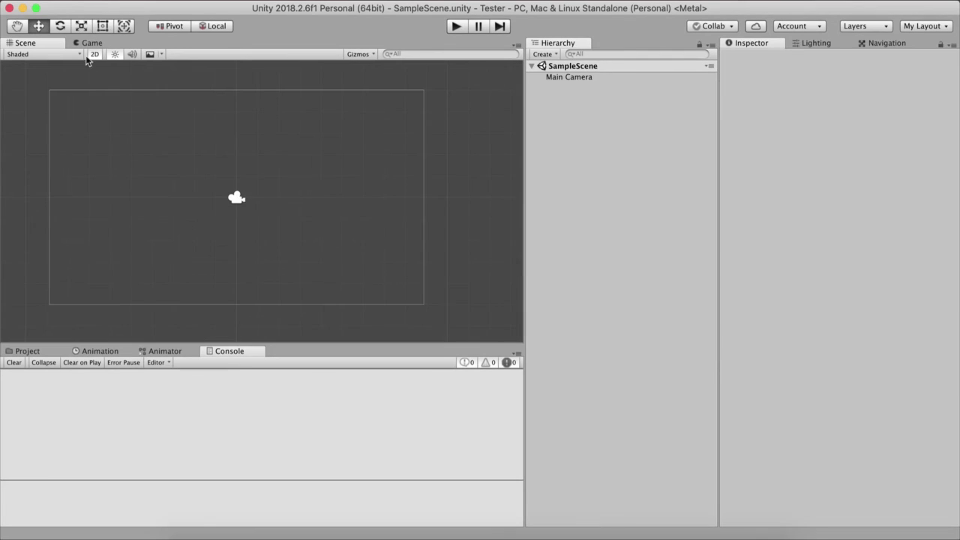
pyautogui.click(89, 43)
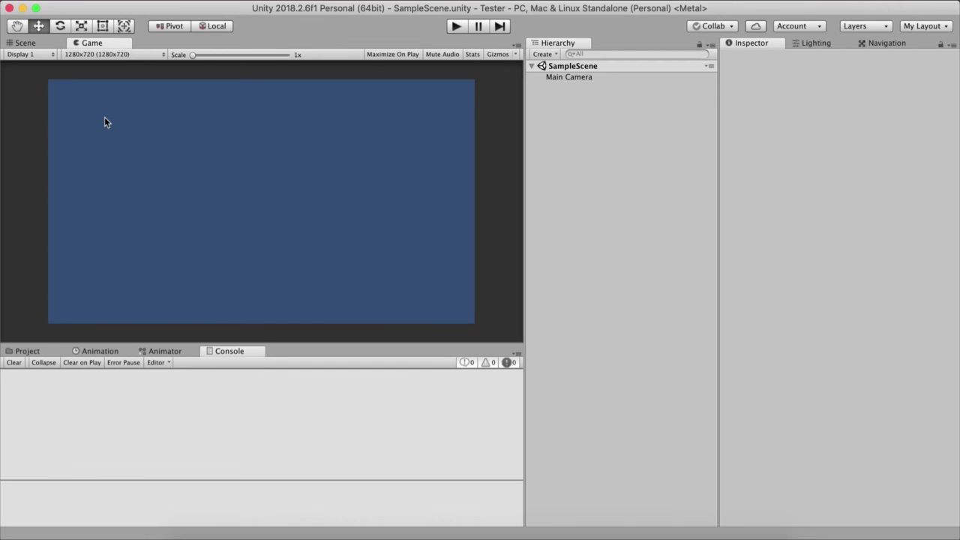
pyautogui.click(27, 350)
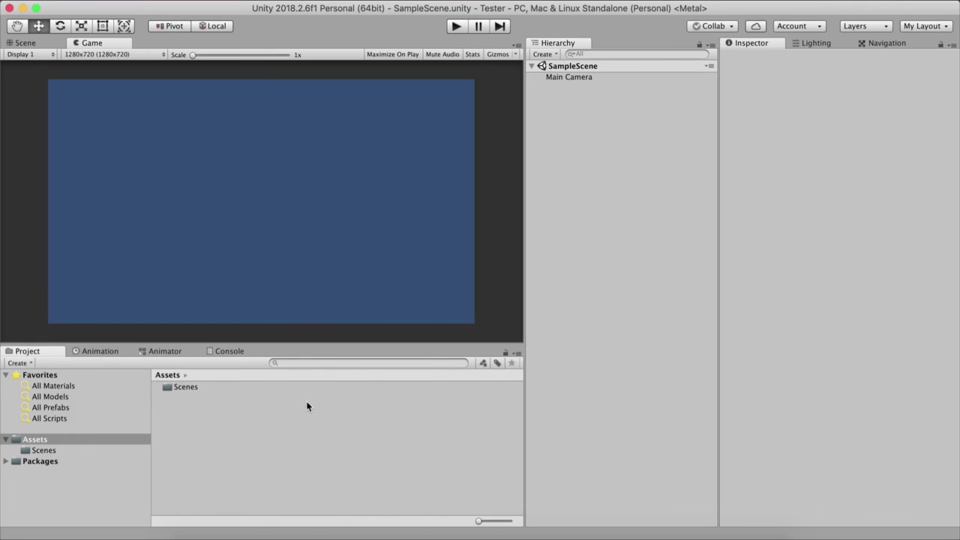
pyautogui.click(91, 352)
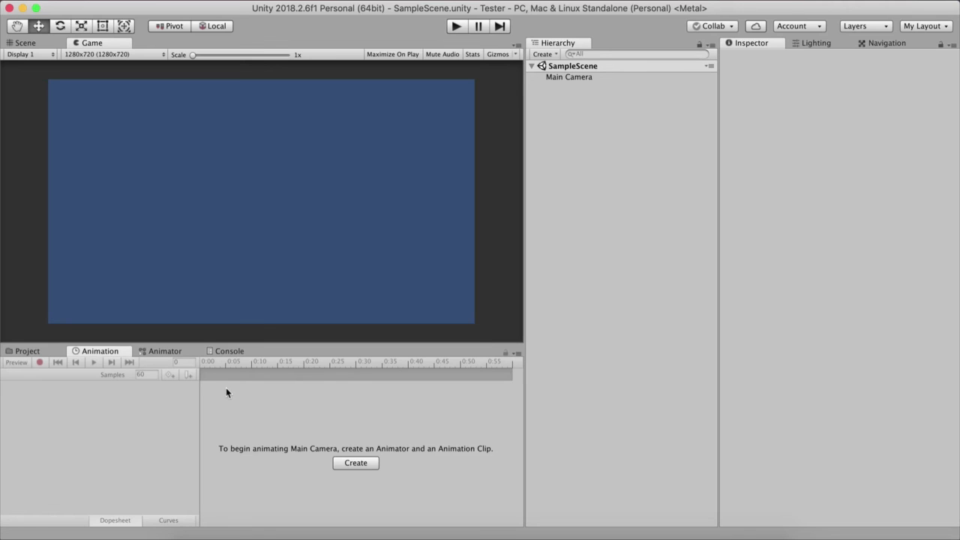
pyautogui.click(165, 351)
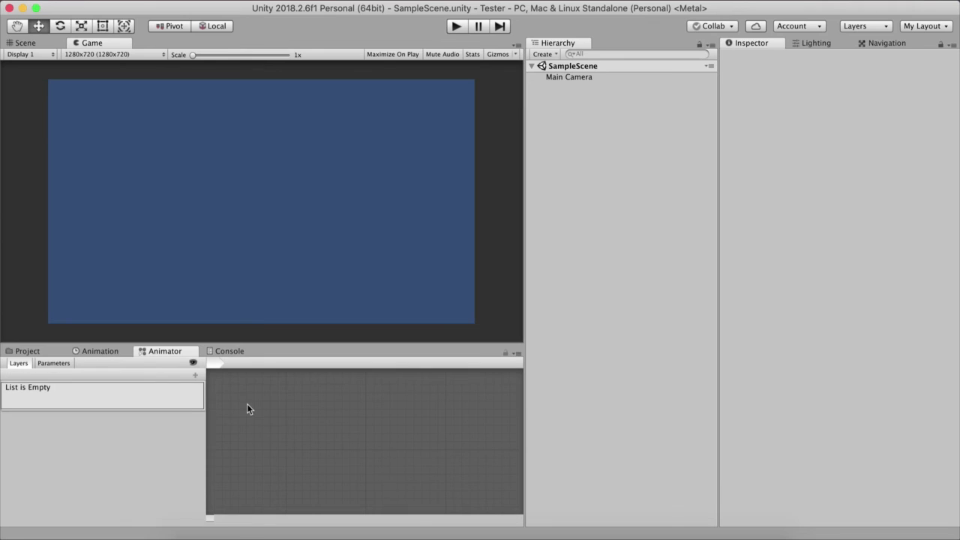
pyautogui.click(96, 351)
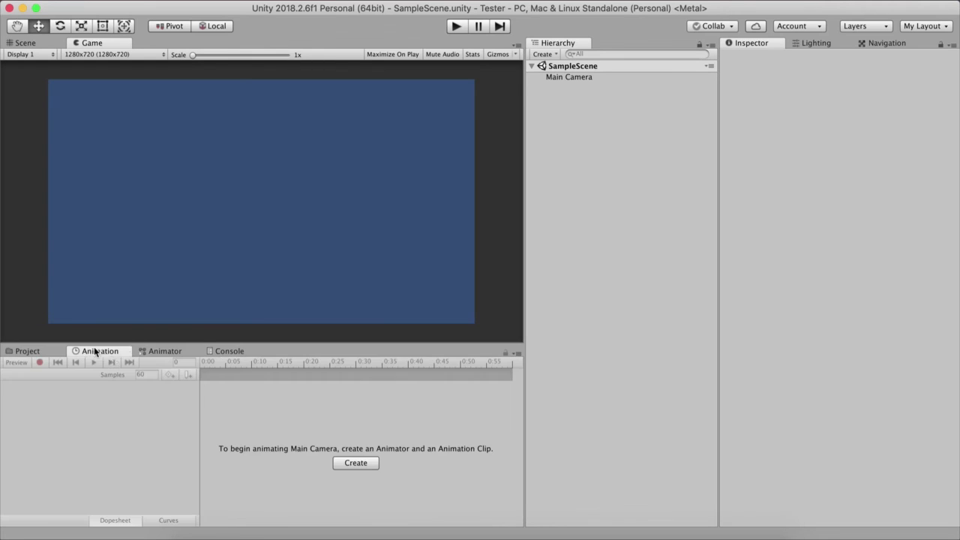
pyautogui.click(231, 352)
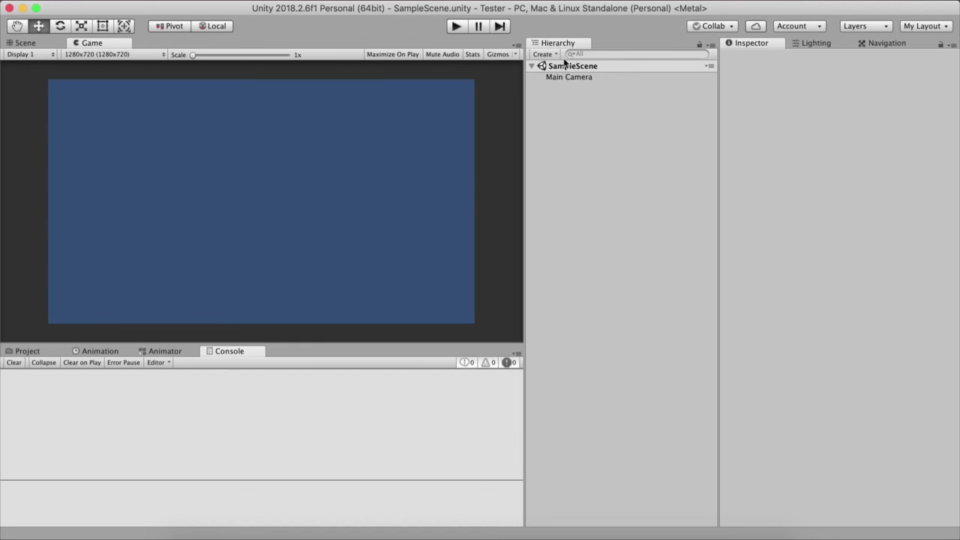
pyautogui.click(49, 44)
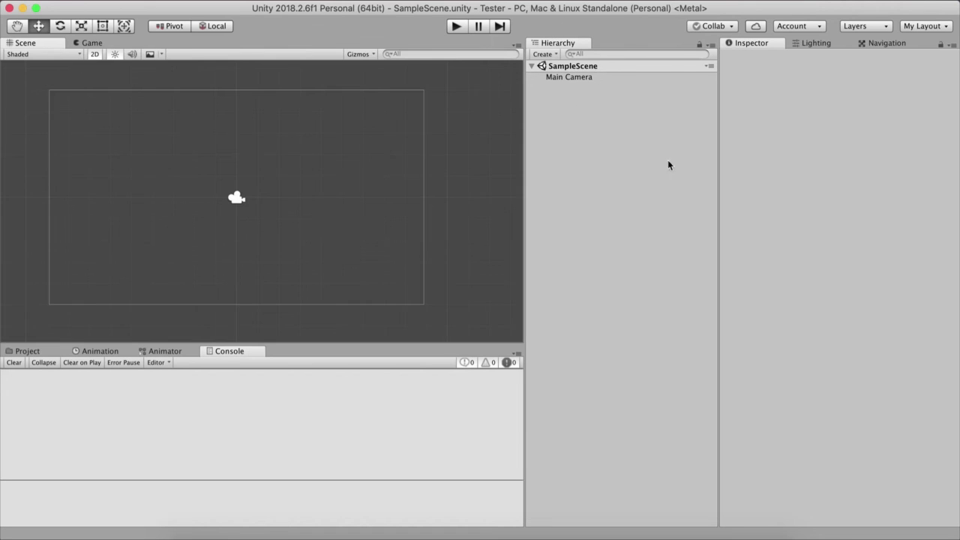
# Step: Add a 3D cube to SampleScene and move it along the X axis to position 3.75
pyautogui.rightClick(581, 198)
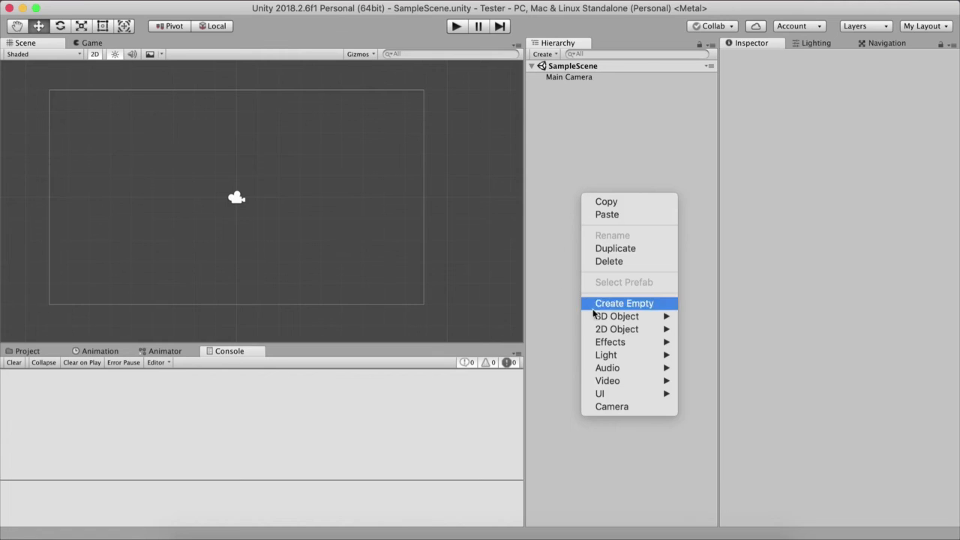
pyautogui.moveTo(600, 316)
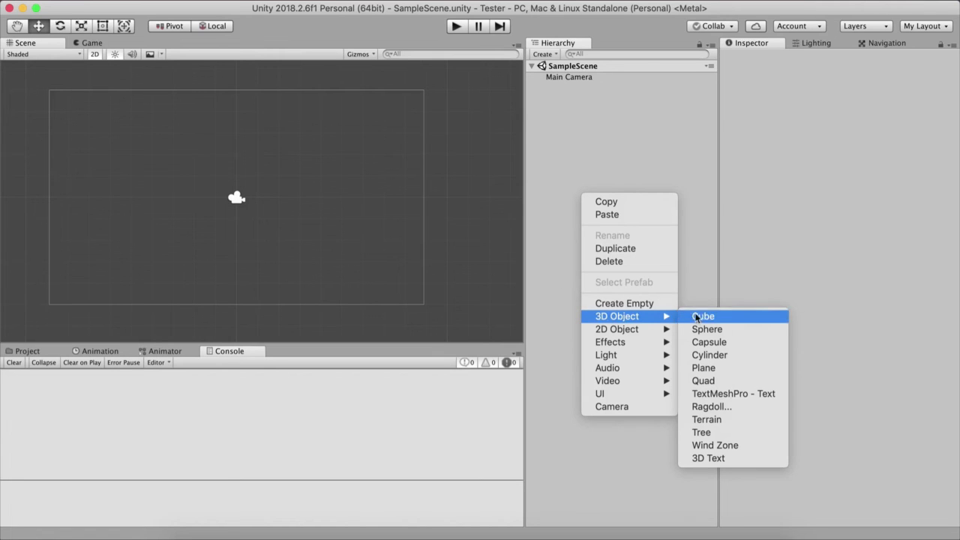
pyautogui.click(699, 317)
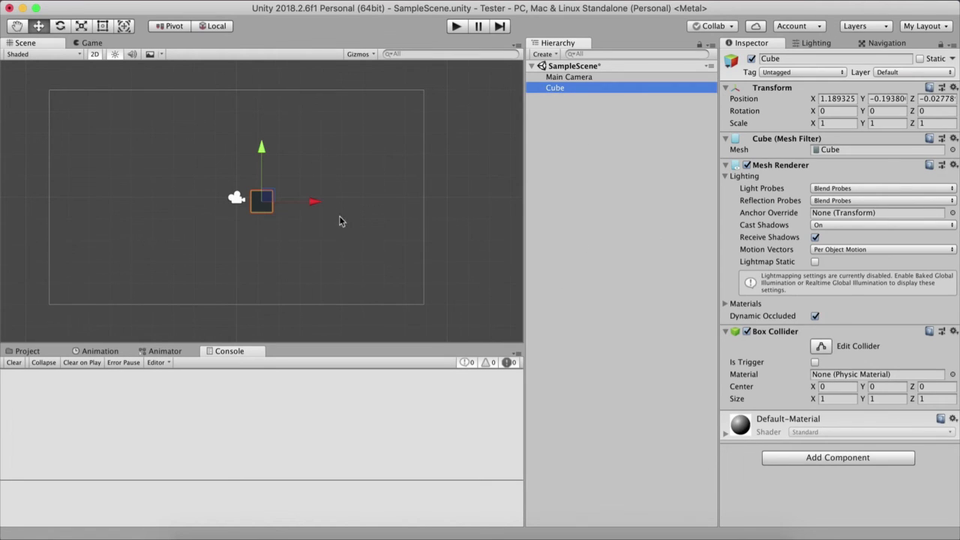
pyautogui.moveTo(315, 201); pyautogui.dragTo(405, 204)
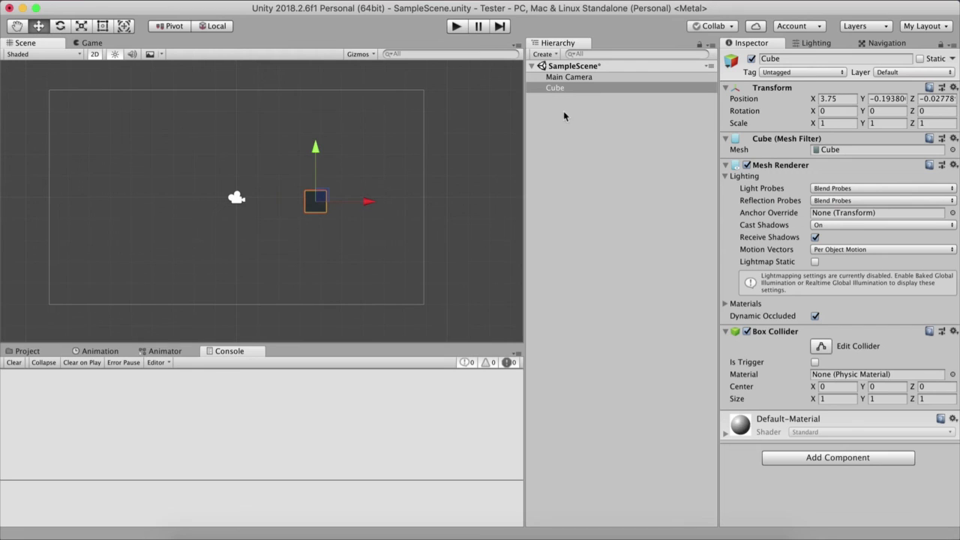
# Step: Select the Cube in the Hierarchy and examine its Transform and other components in the Inspector
pyautogui.click(565, 87)
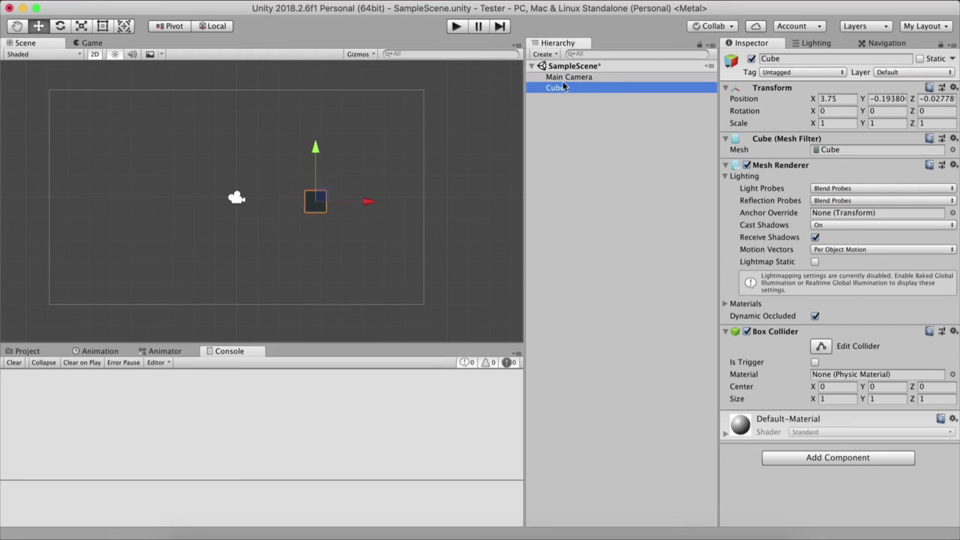
pyautogui.click(758, 46)
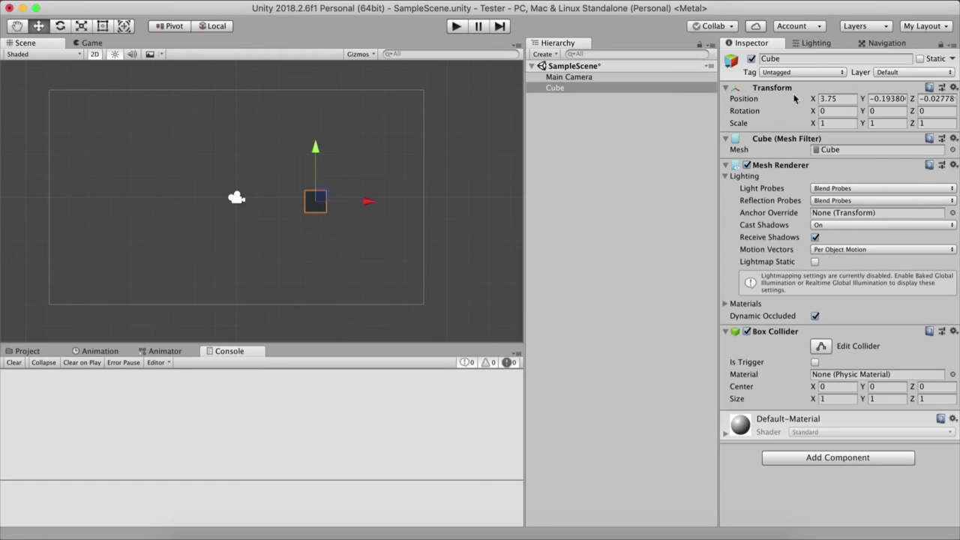
pyautogui.click(830, 109)
pyautogui.click(582, 108)
# Step: Delete the Cube from SampleScene
pyautogui.click(571, 90)
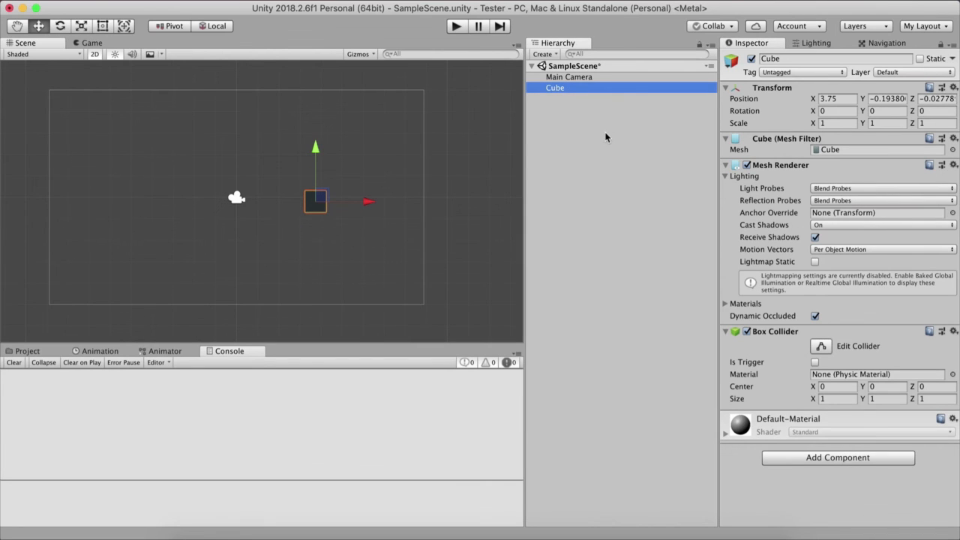
pyautogui.press('Delete')
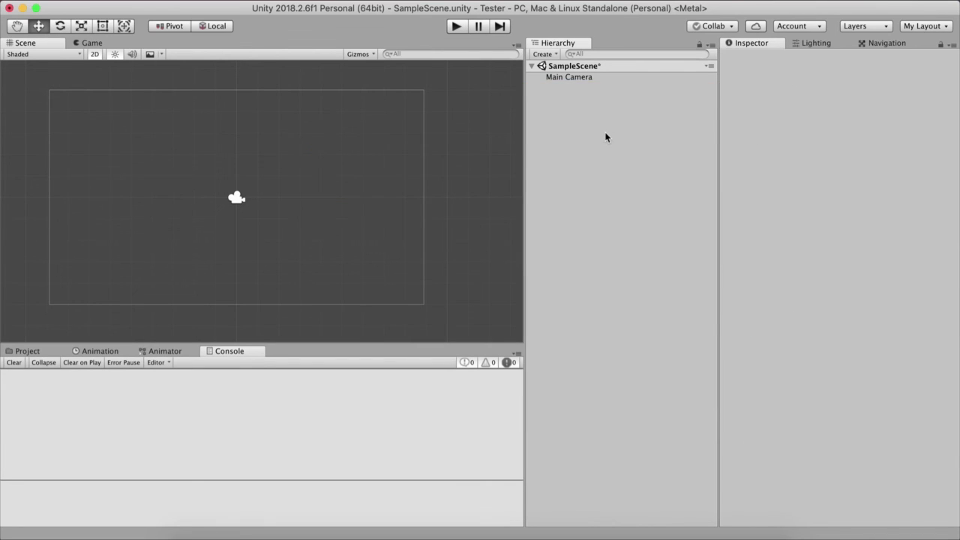
# Step: Select Main Camera and examine its Inspector properties along with the Lighting and Navigation windows, ending back in the Inspector
pyautogui.click(606, 77)
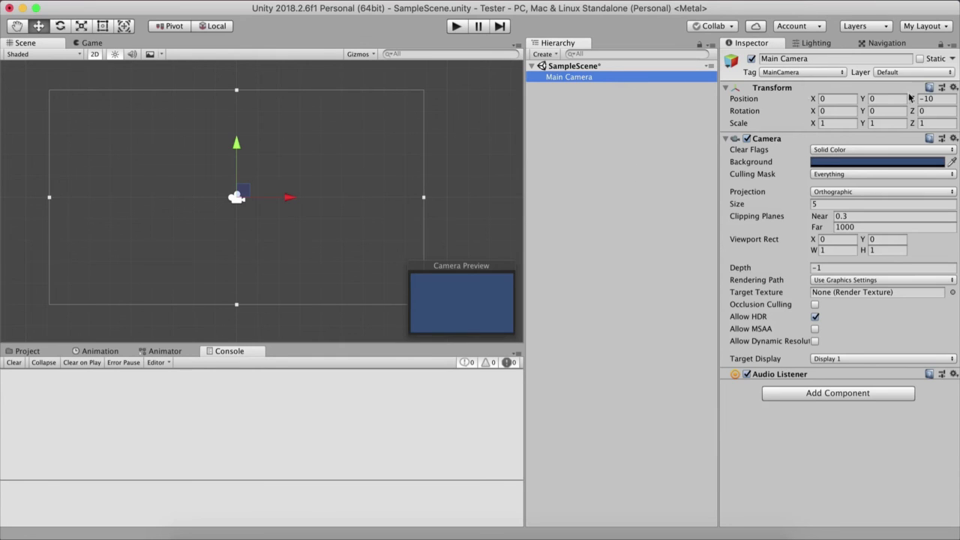
pyautogui.click(815, 43)
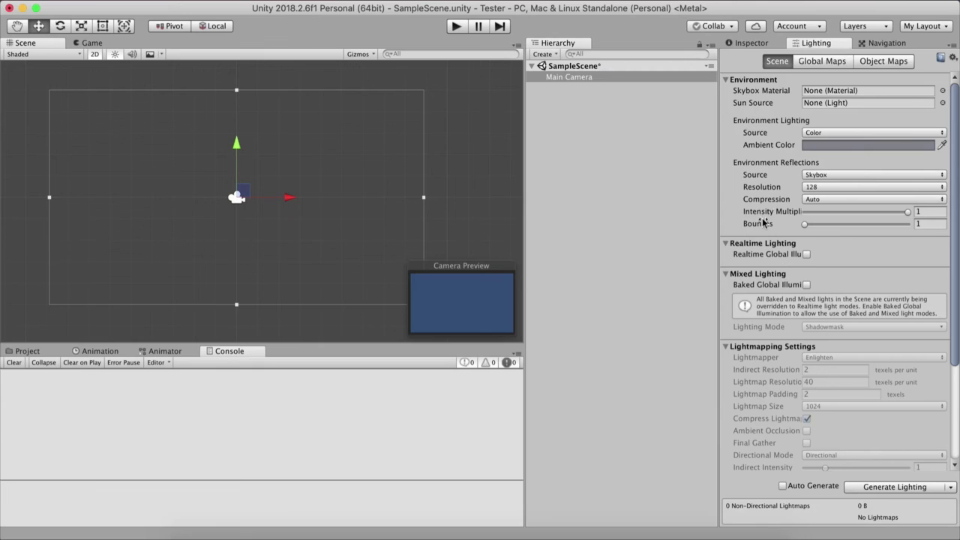
pyautogui.click(868, 45)
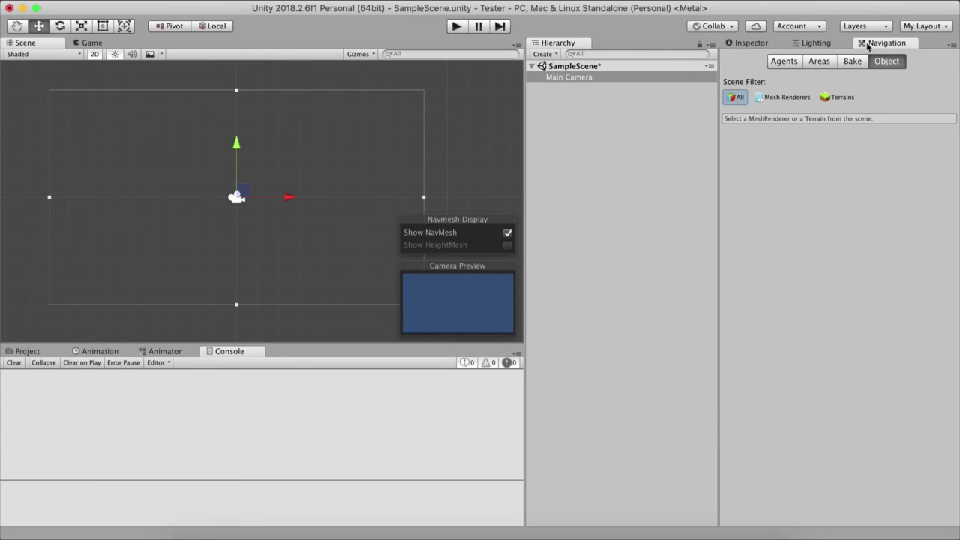
pyautogui.click(735, 45)
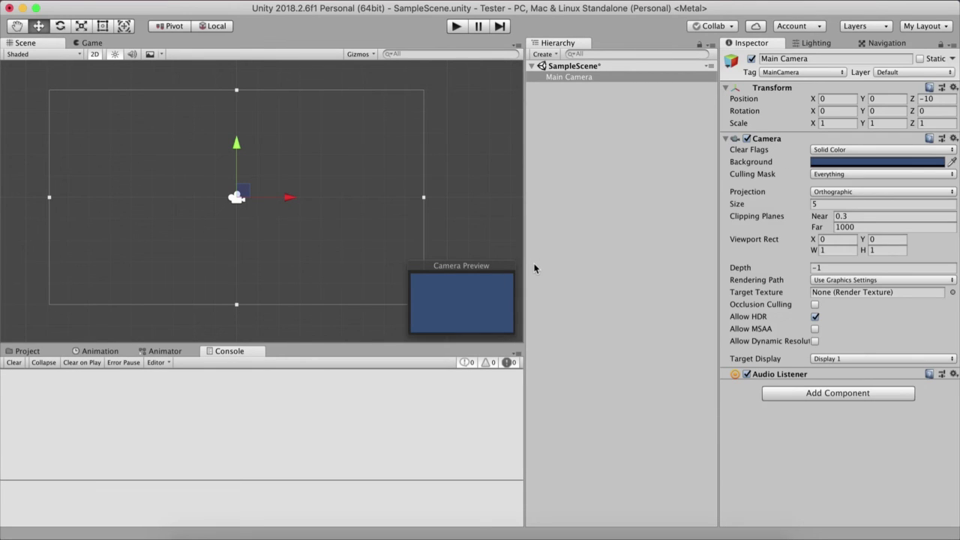